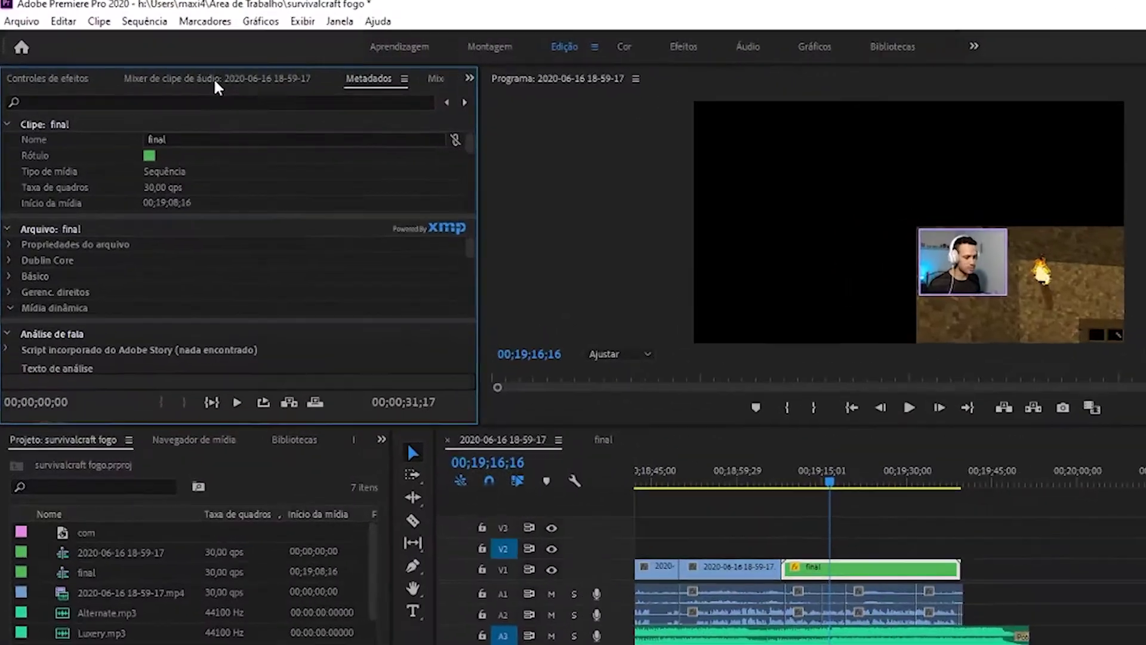
Step: Switch the left panel from the audio clip mixer to the clip's Effect Controls
left_click(244, 94)
left_click(95, 99)
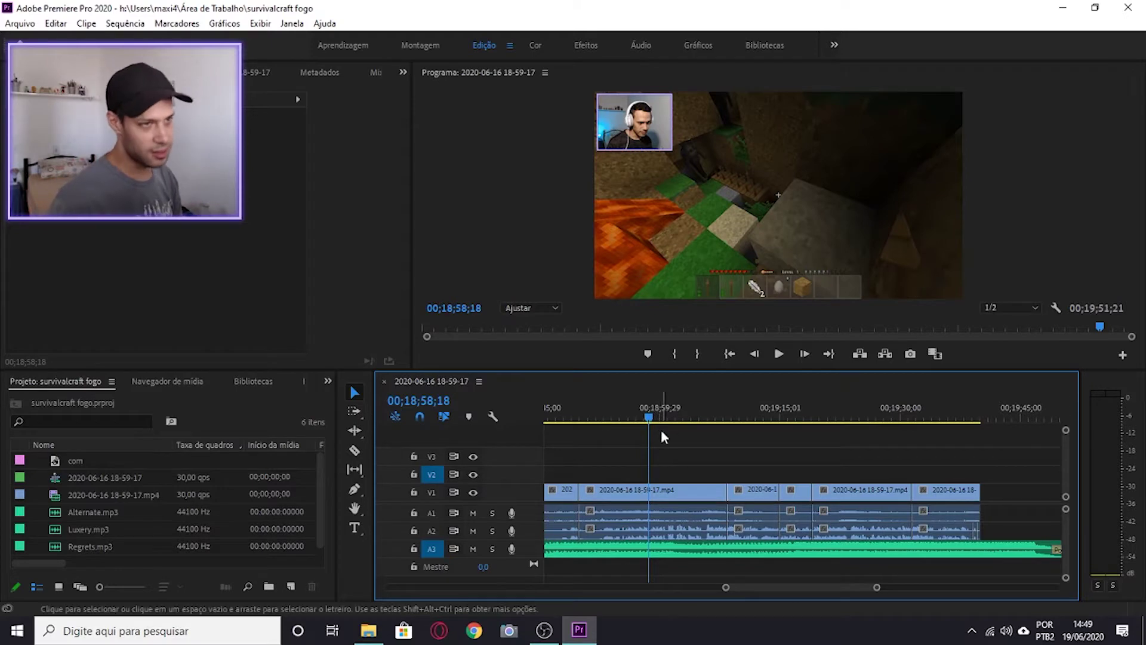
Step: Set the playhead to 00;19;03;04 and marquee-select the last four V1 clips with their audio
left_click(684, 411)
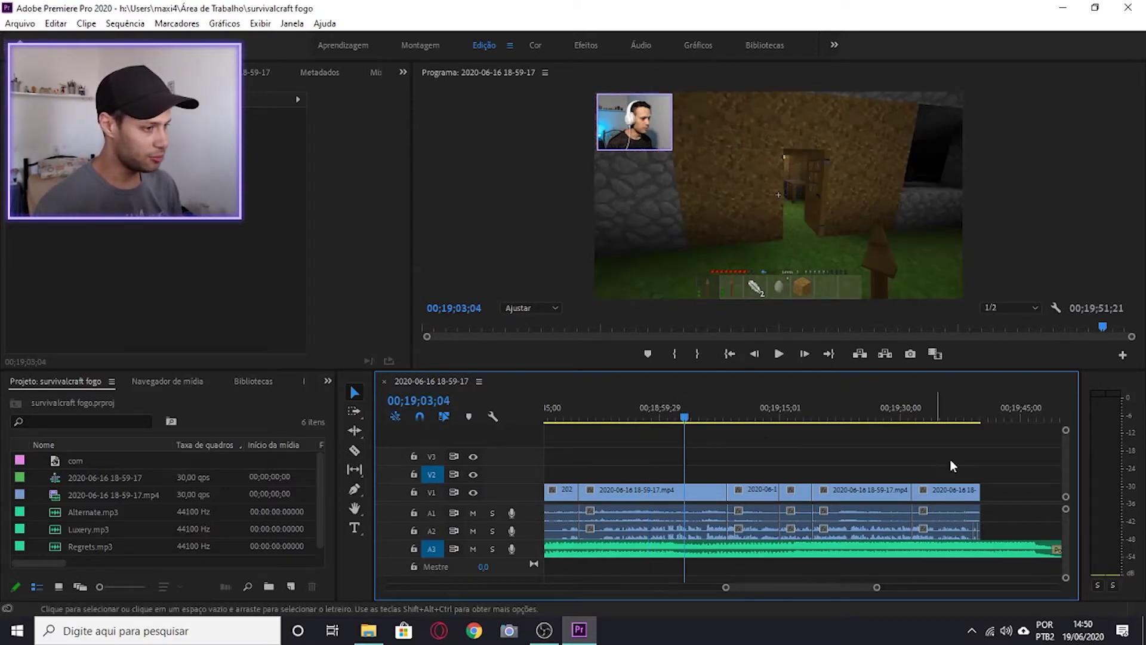
left_click_drag(756, 454, 983, 488)
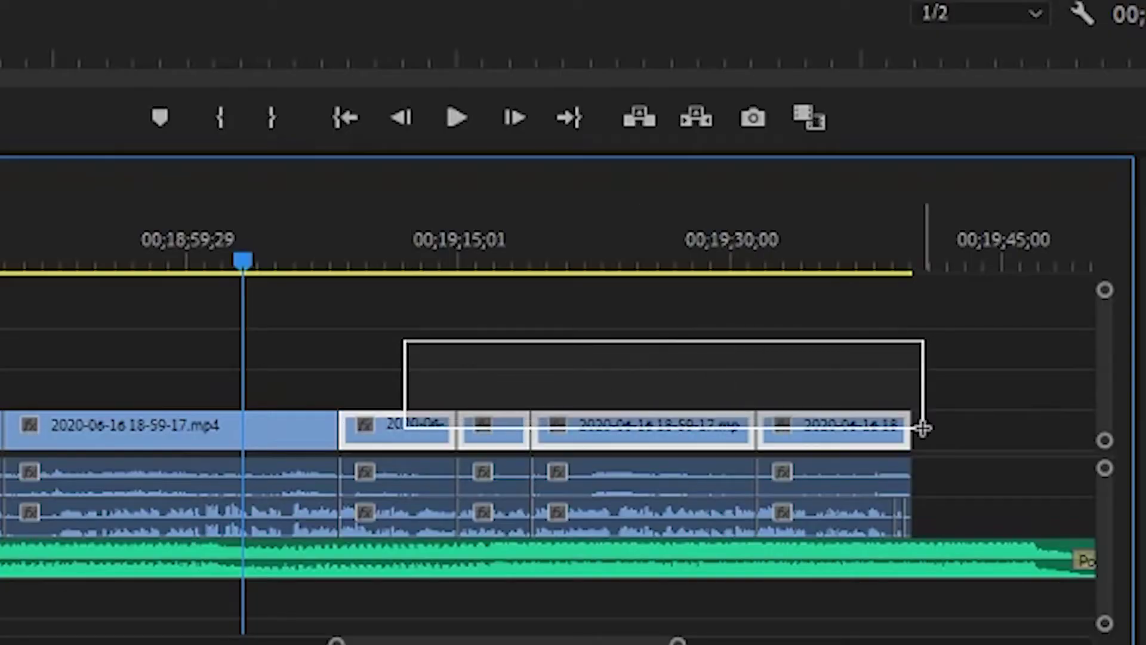
left_click_drag(918, 420, 921, 427)
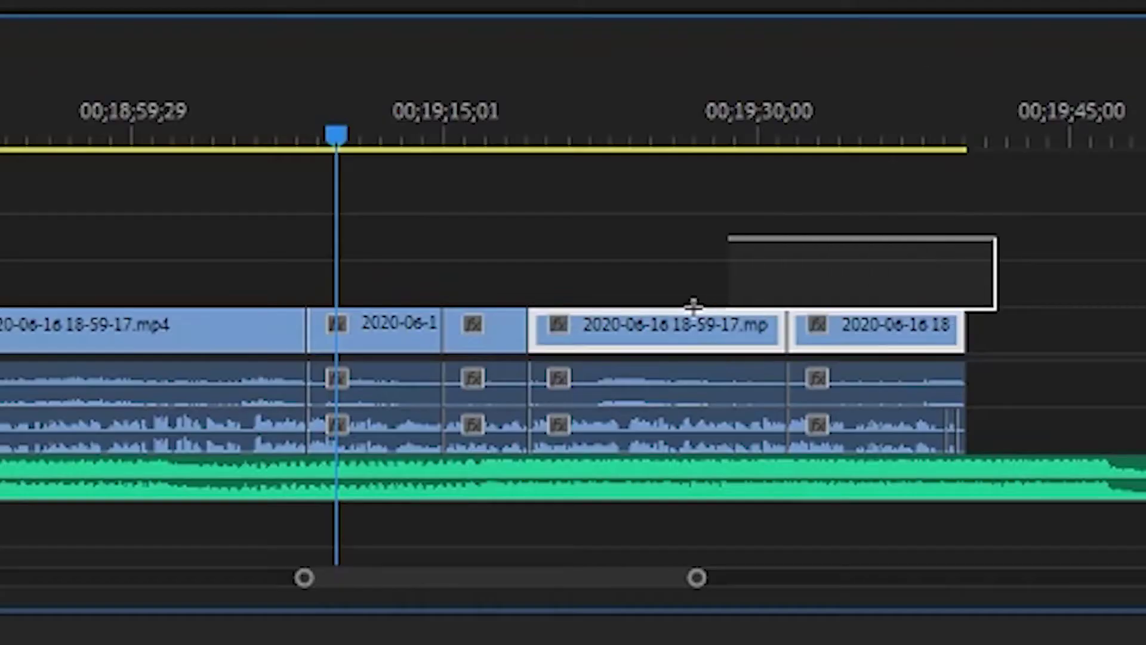
left_click_drag(991, 455, 728, 490)
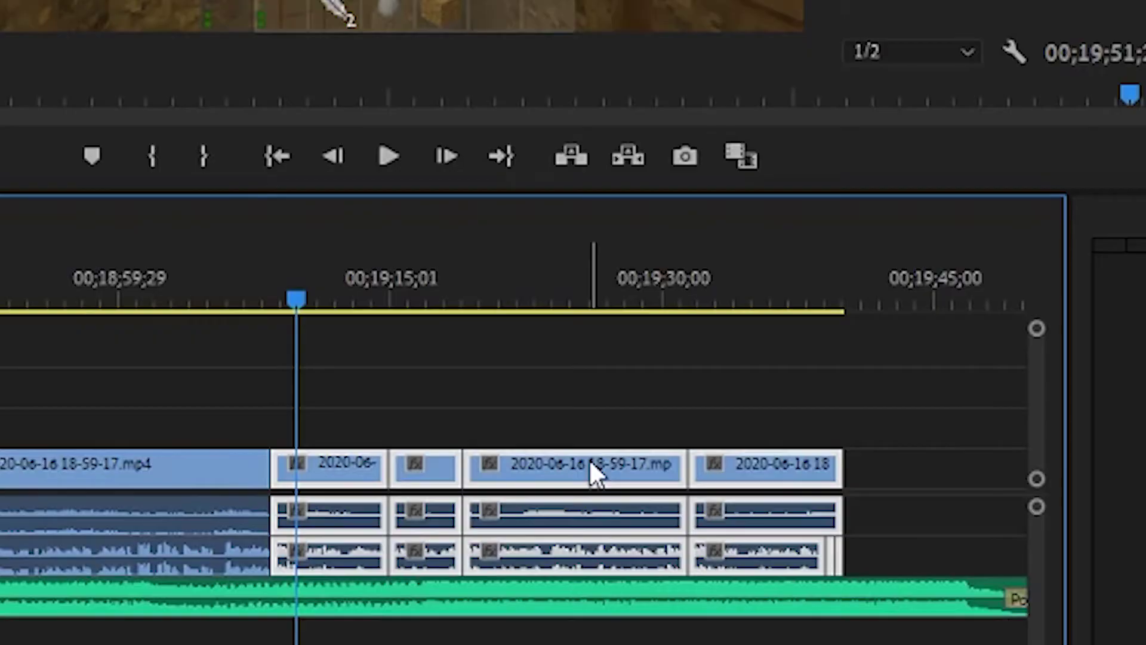
Step: Reselect the four closing clips and turn them into a subsequence with Fazer subsequência
right_click(590, 462)
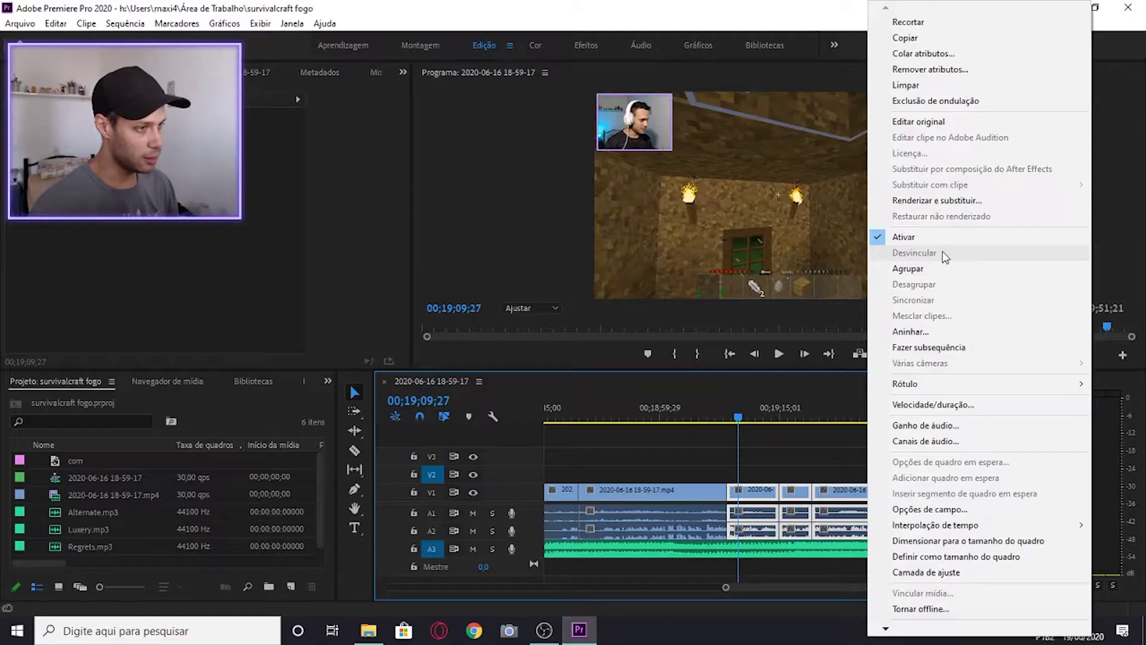
left_click(818, 452)
left_click_drag(1026, 440, 753, 492)
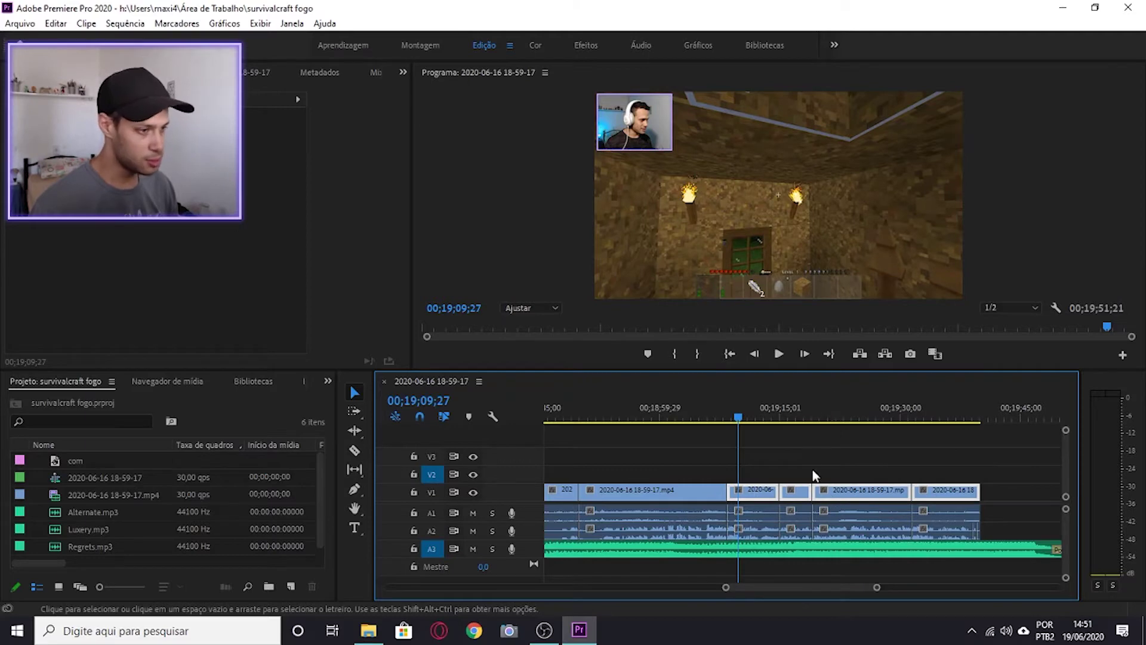
left_click_drag(1003, 444, 742, 498)
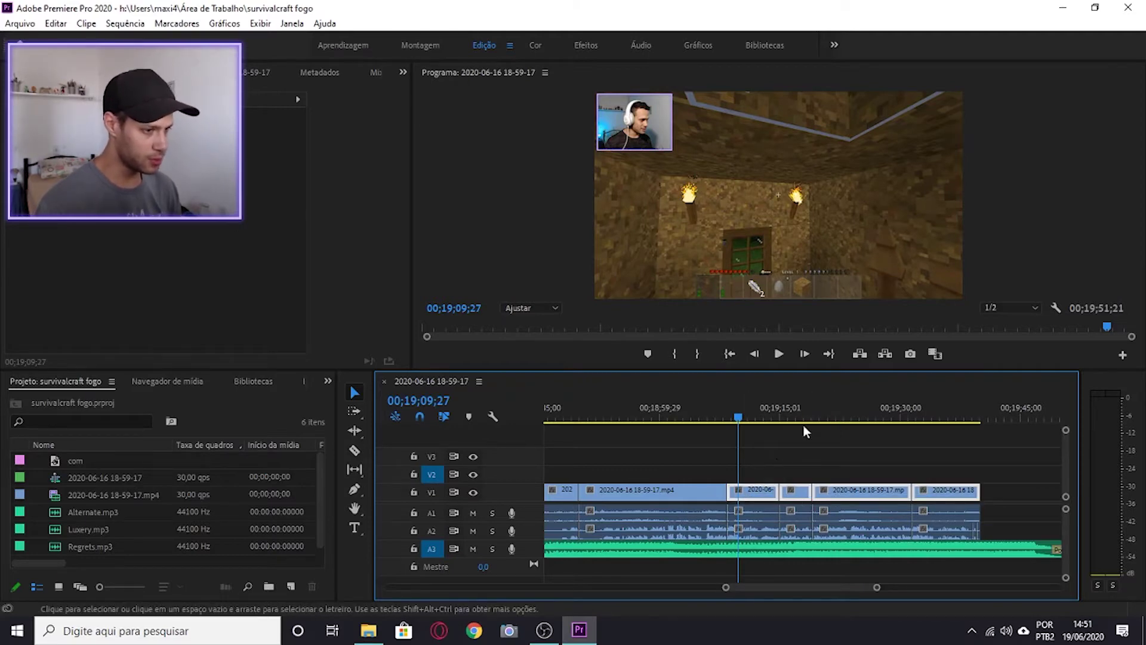
right_click(858, 498)
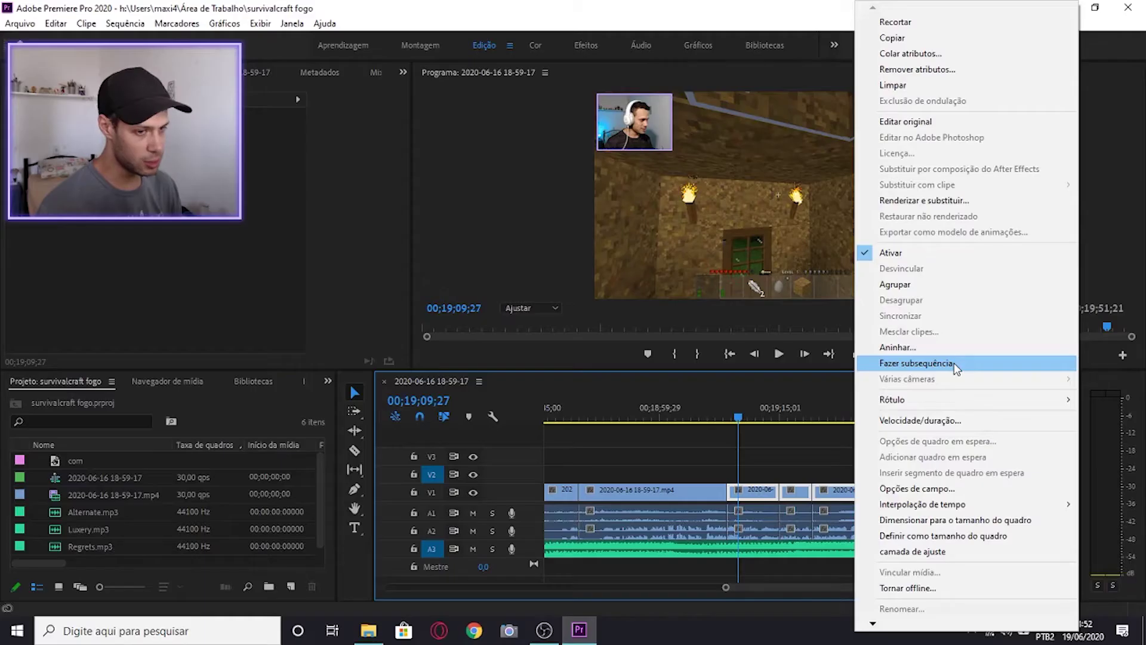
left_click(775, 305)
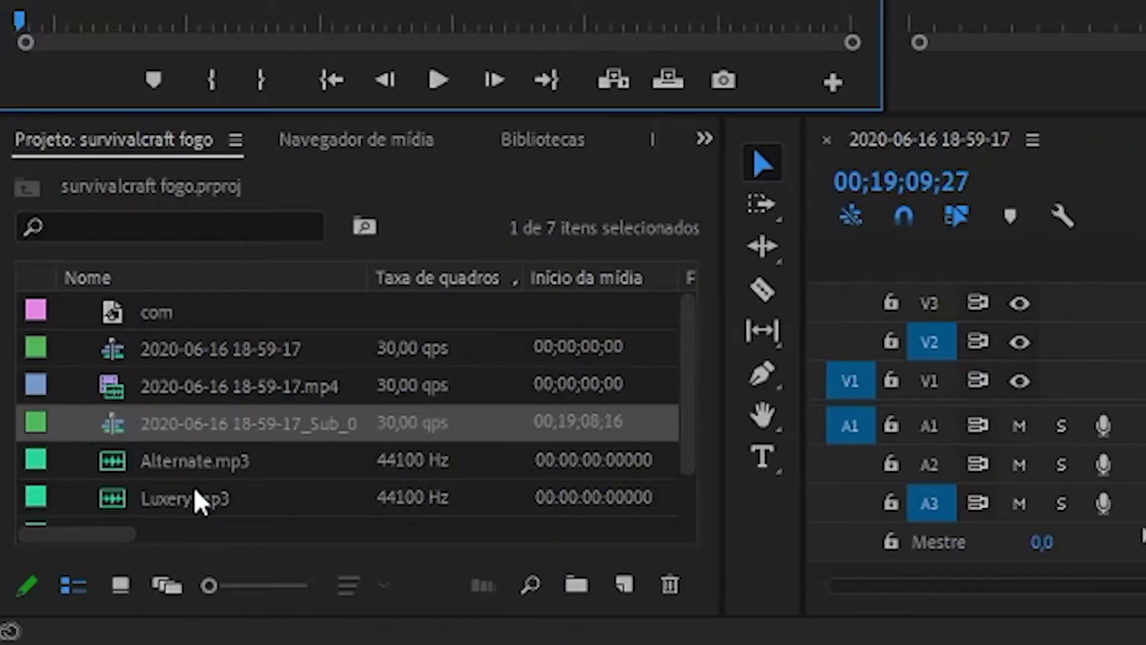
left_click(228, 342)
left_click(197, 437)
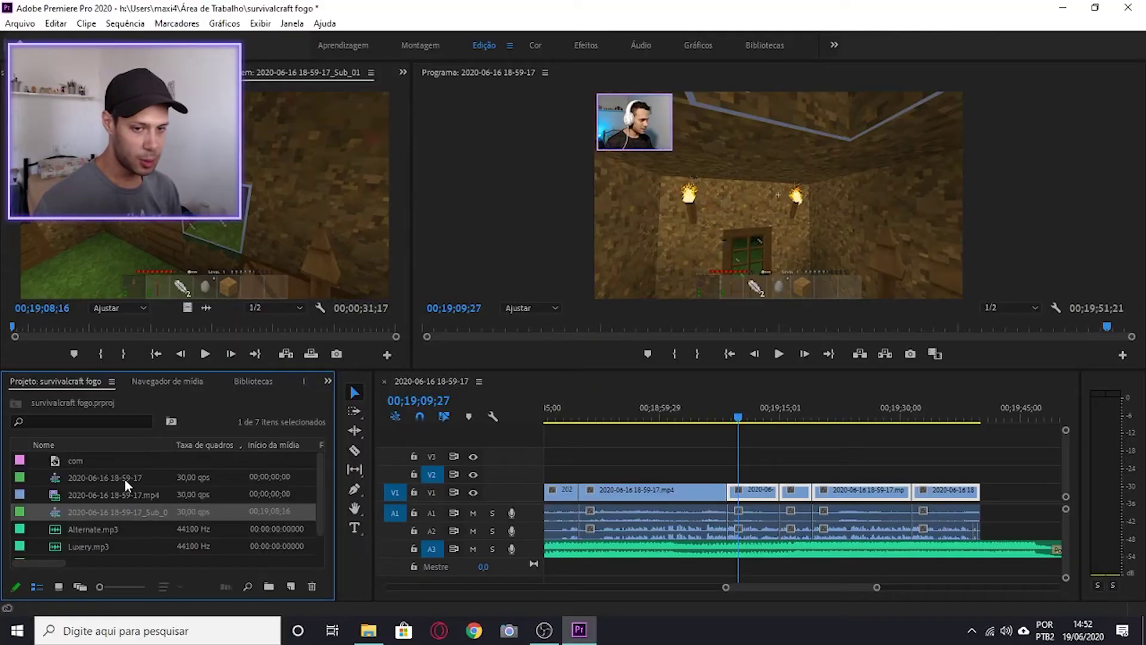
left_click(124, 478)
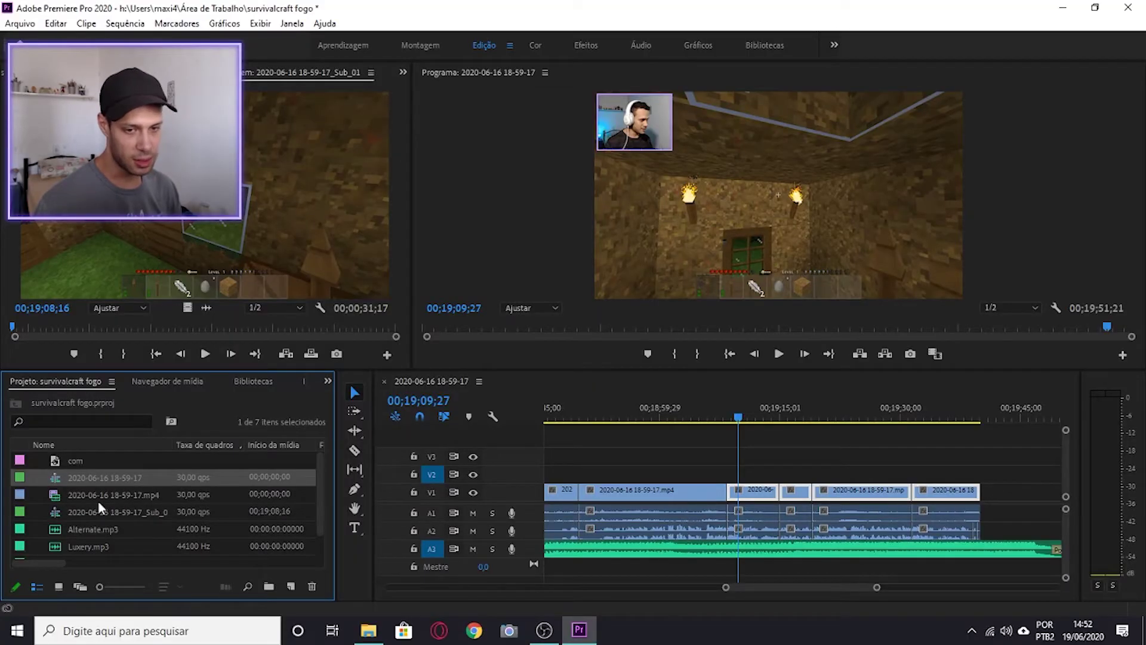
left_click(120, 513)
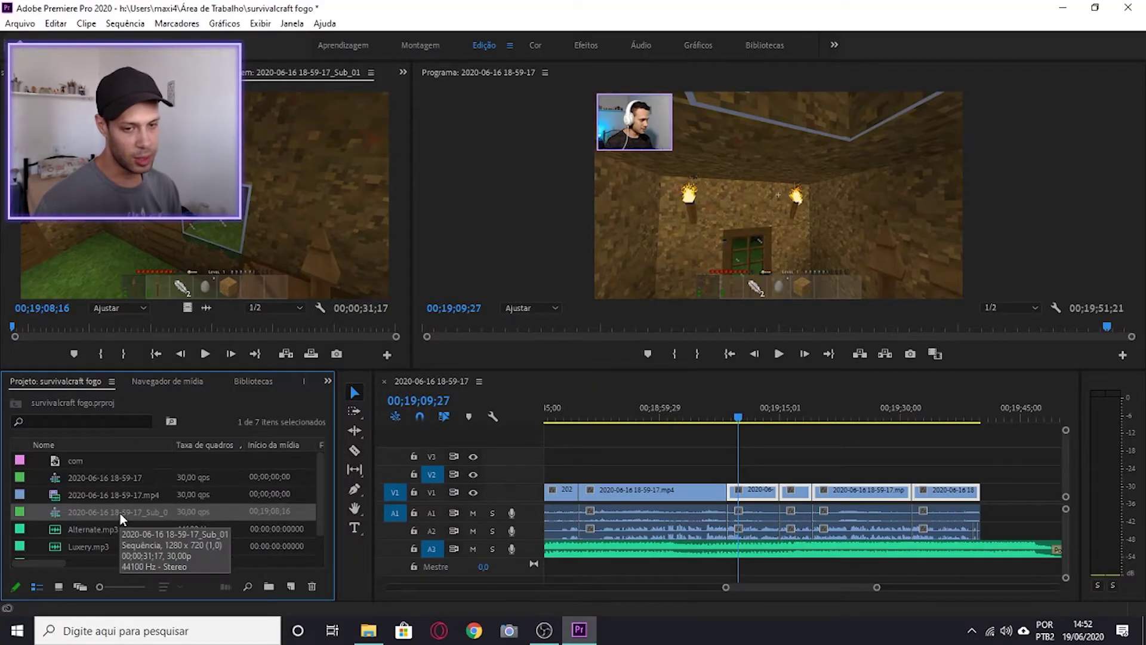
right_click(115, 512)
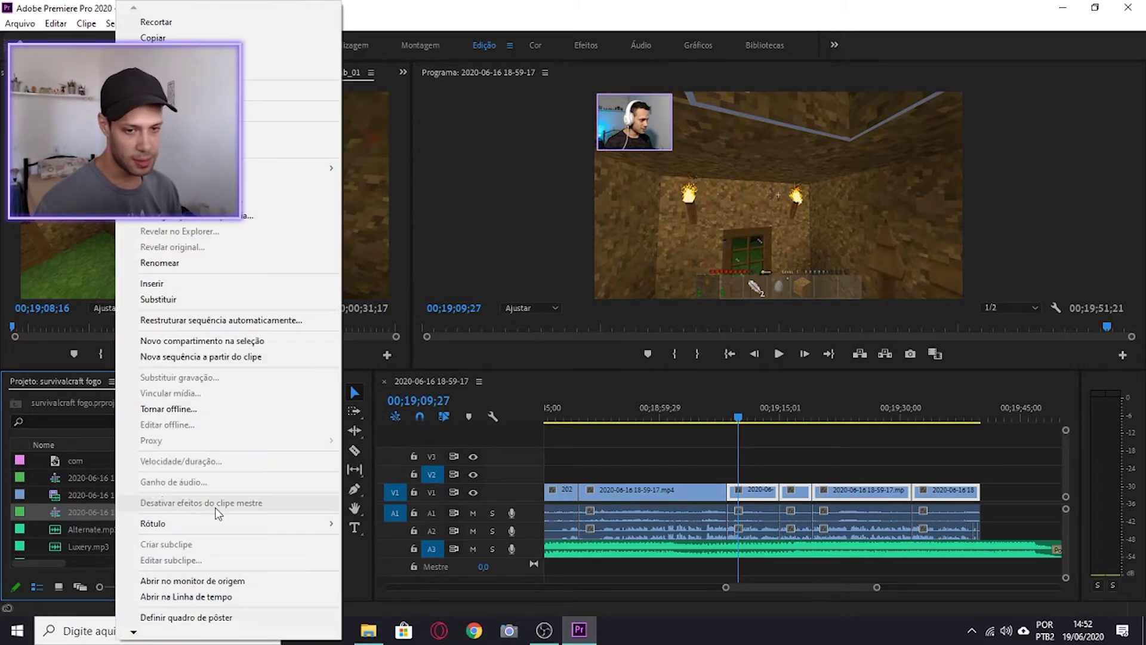
left_click(191, 263)
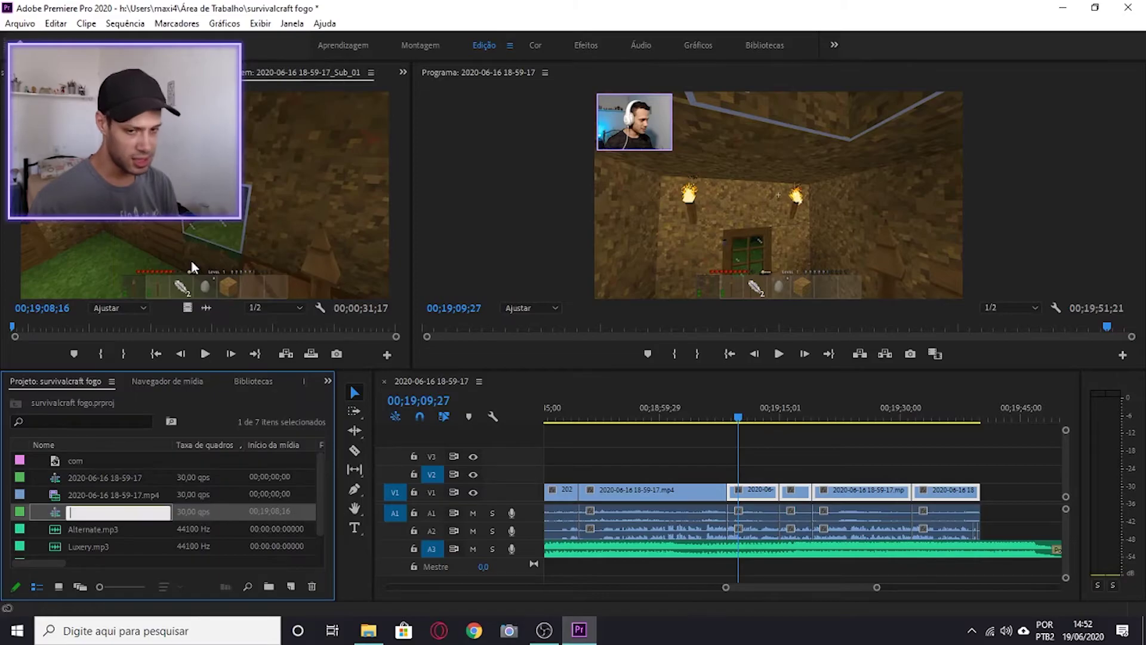
type("final")
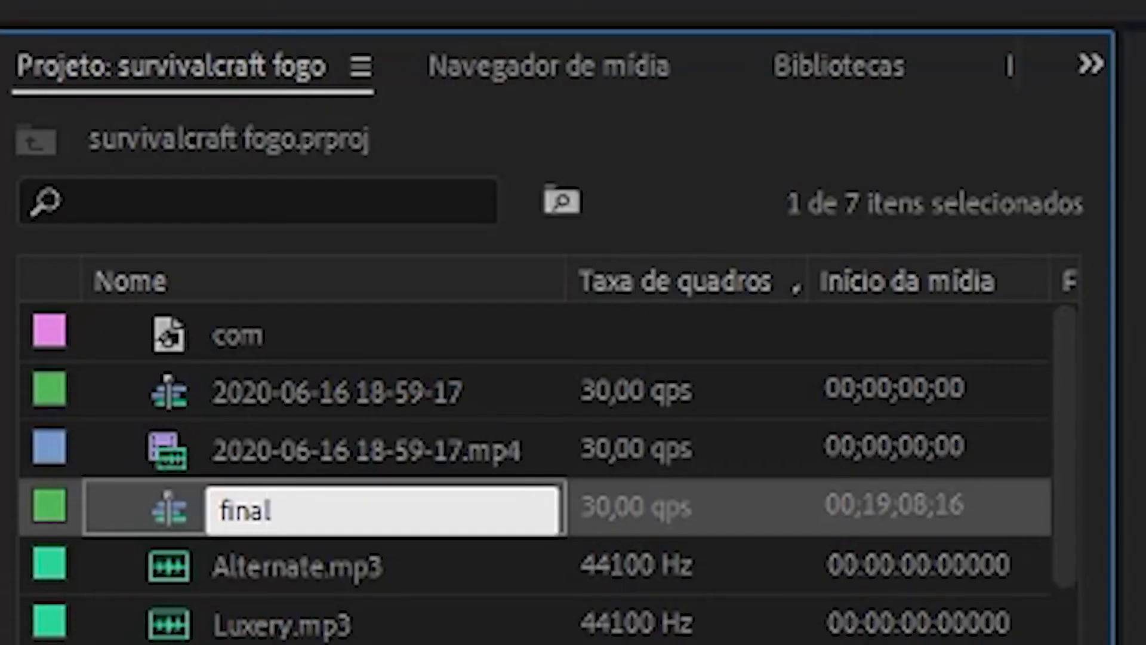
key("Return")
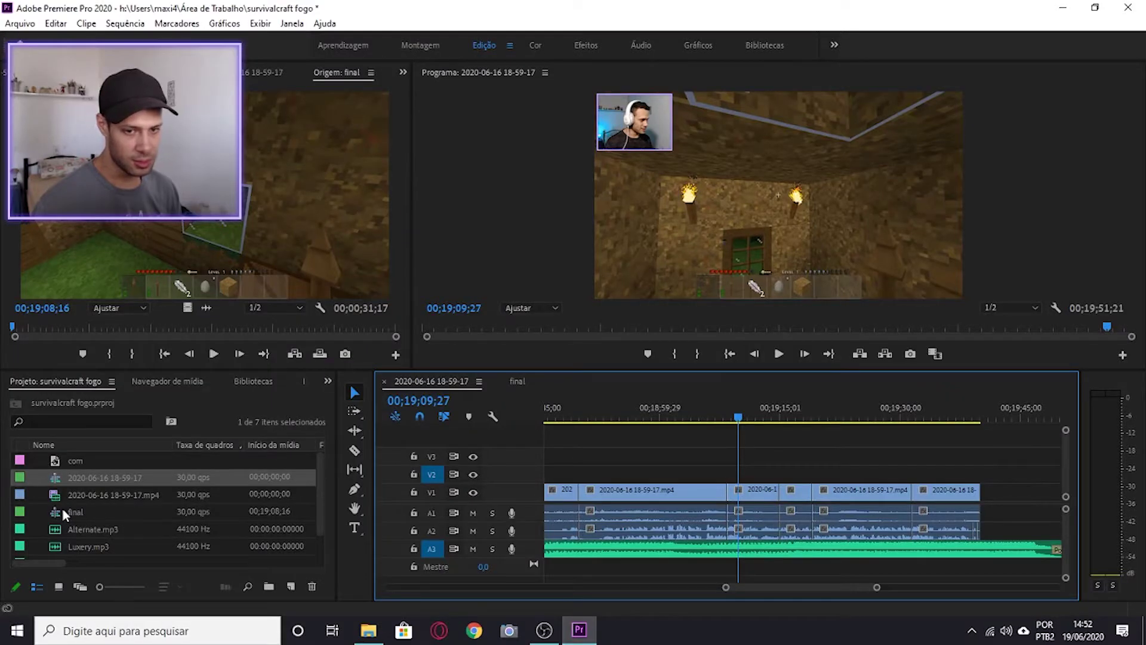
Step: Open the 'final' sequence in the timeline and zoom so its clips are in view
double_click(56, 510)
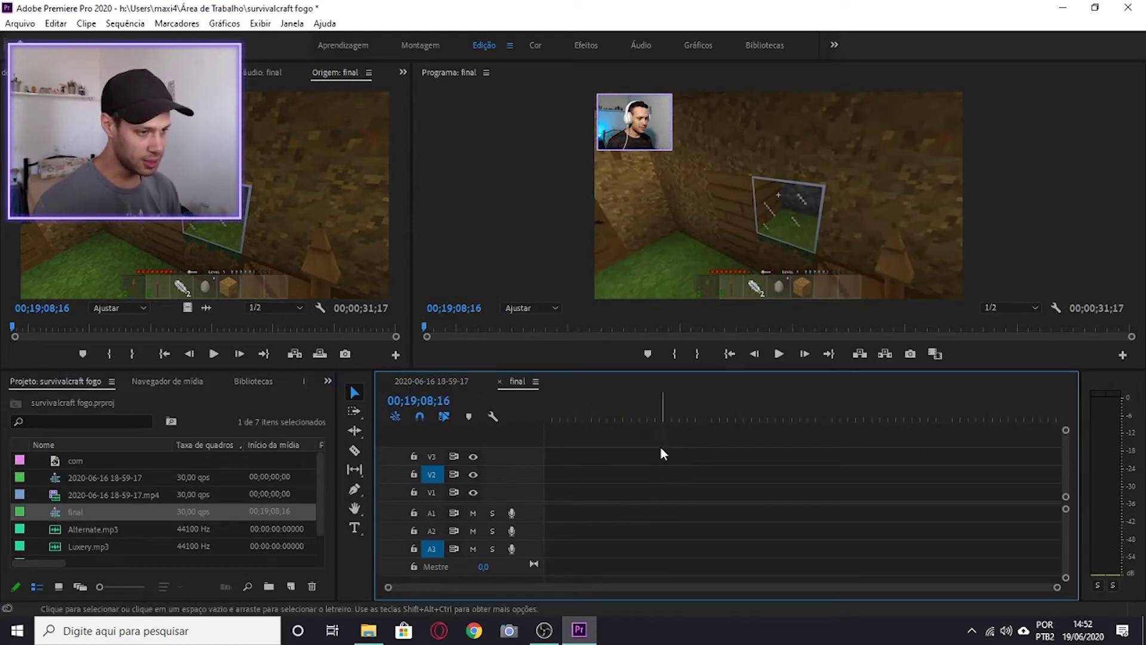
left_click(639, 414)
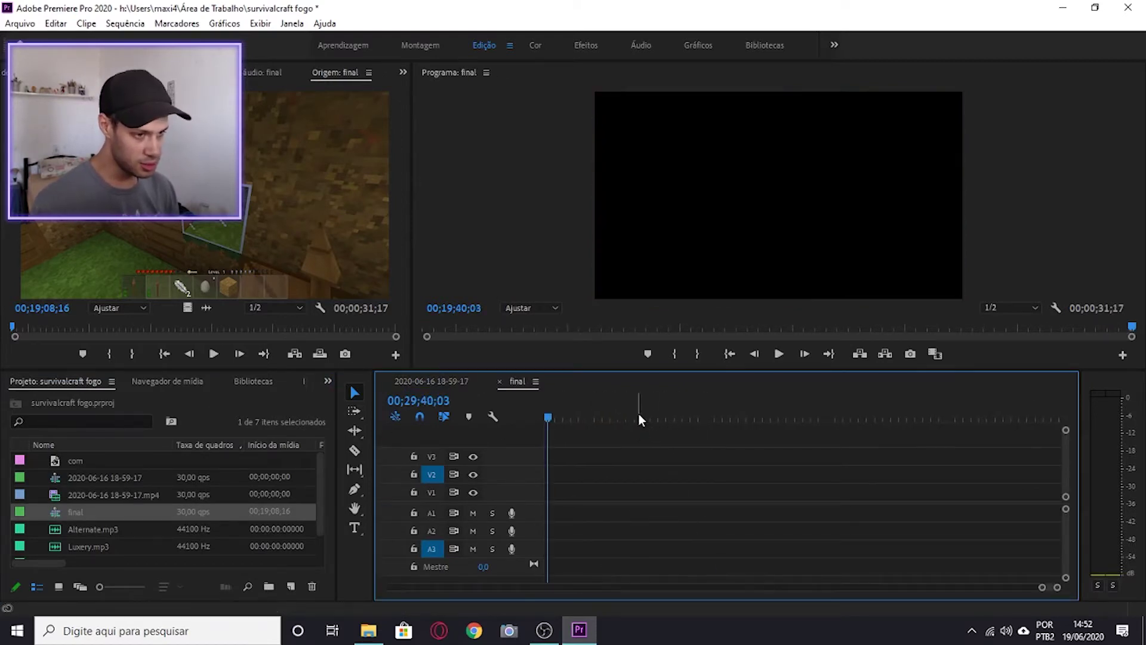
key("minus")
key("minus")
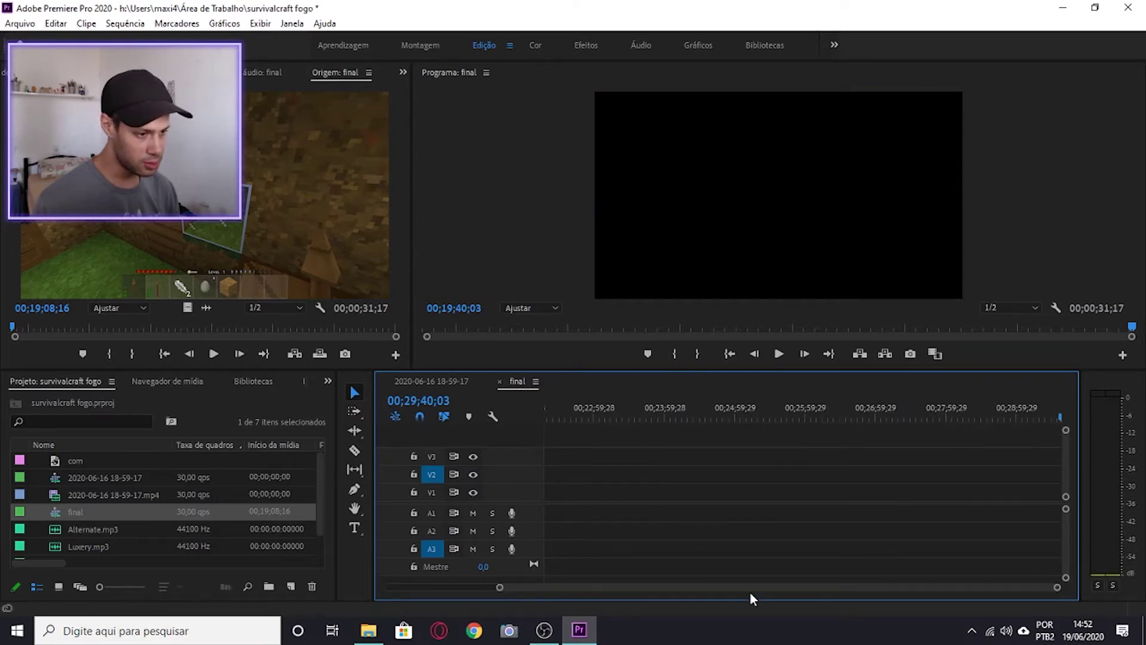
left_click_drag(751, 590, 510, 582)
left_click(566, 409)
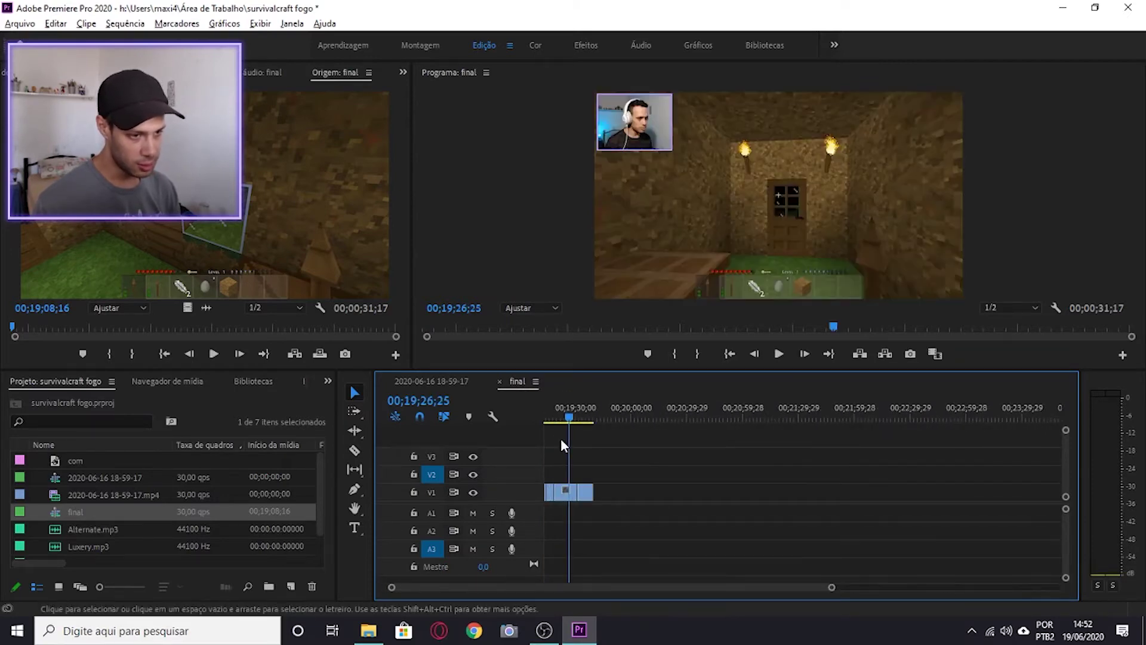
key("equal")
key("equal")
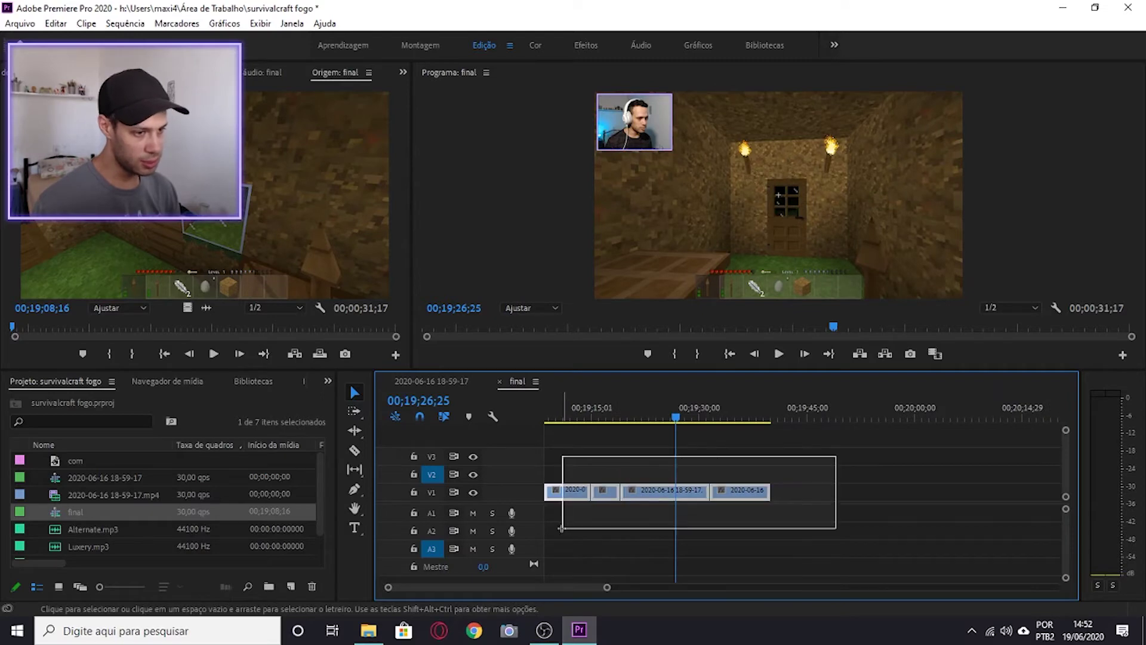
Step: Select its clips and preview frames at 00;19;14;04, 00;19;33;10 and 00;19;37;01
mouse_move(838, 460)
left_mouse_down()
mouse_move(579, 435)
mouse_move(677, 440)
left_mouse_up()
left_click(586, 410)
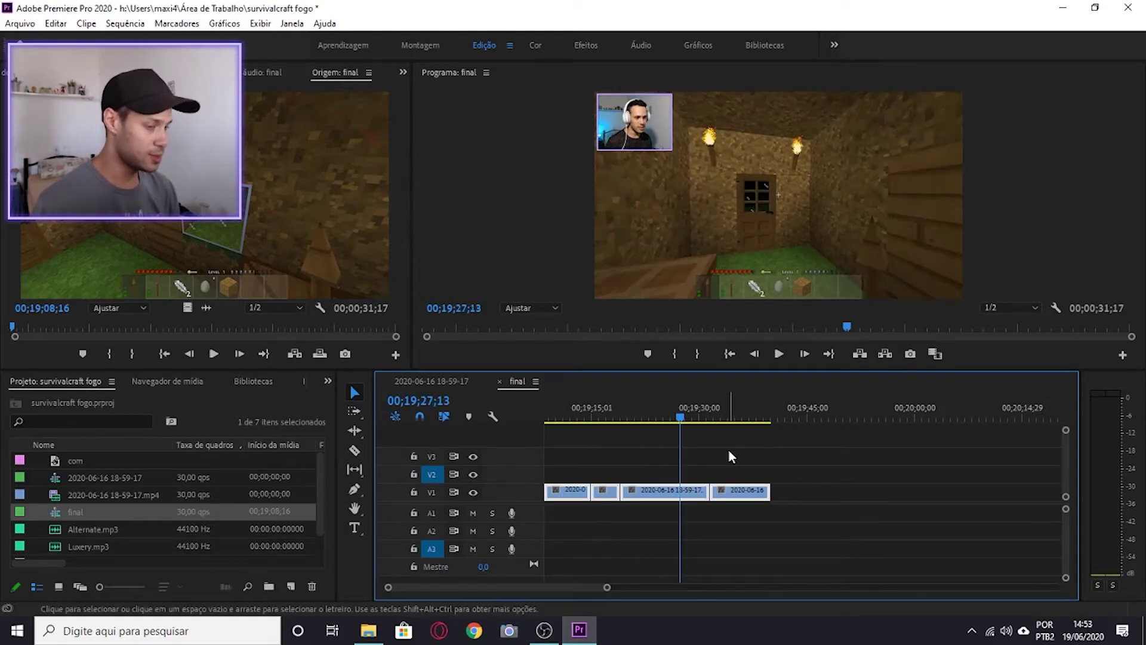
left_click(724, 417)
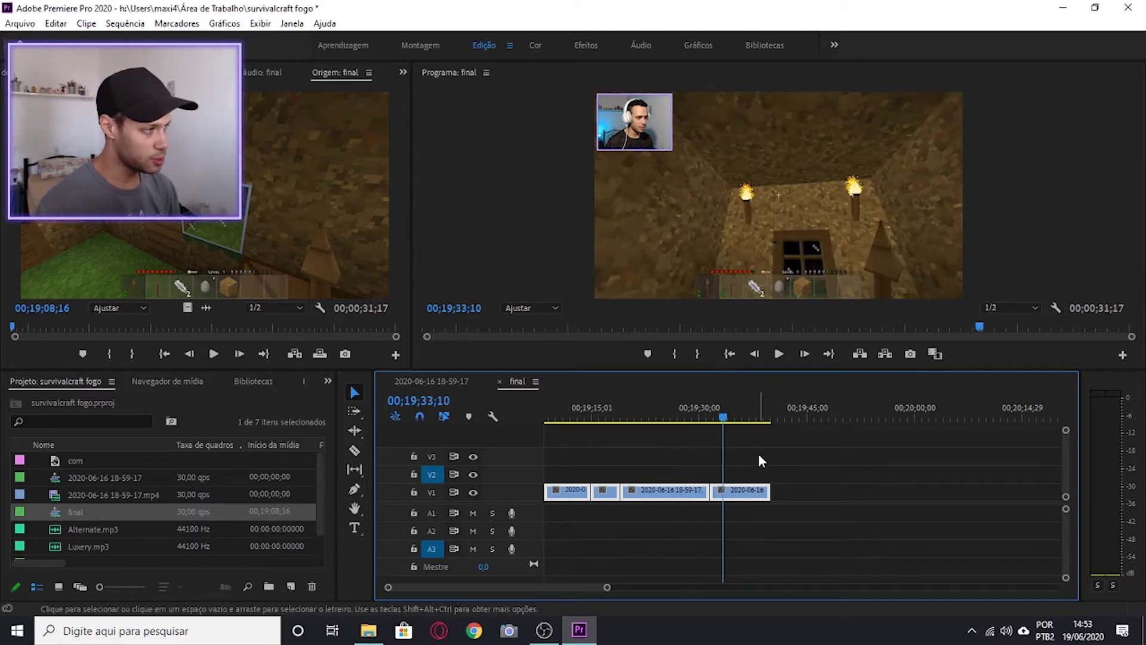
left_click(751, 417)
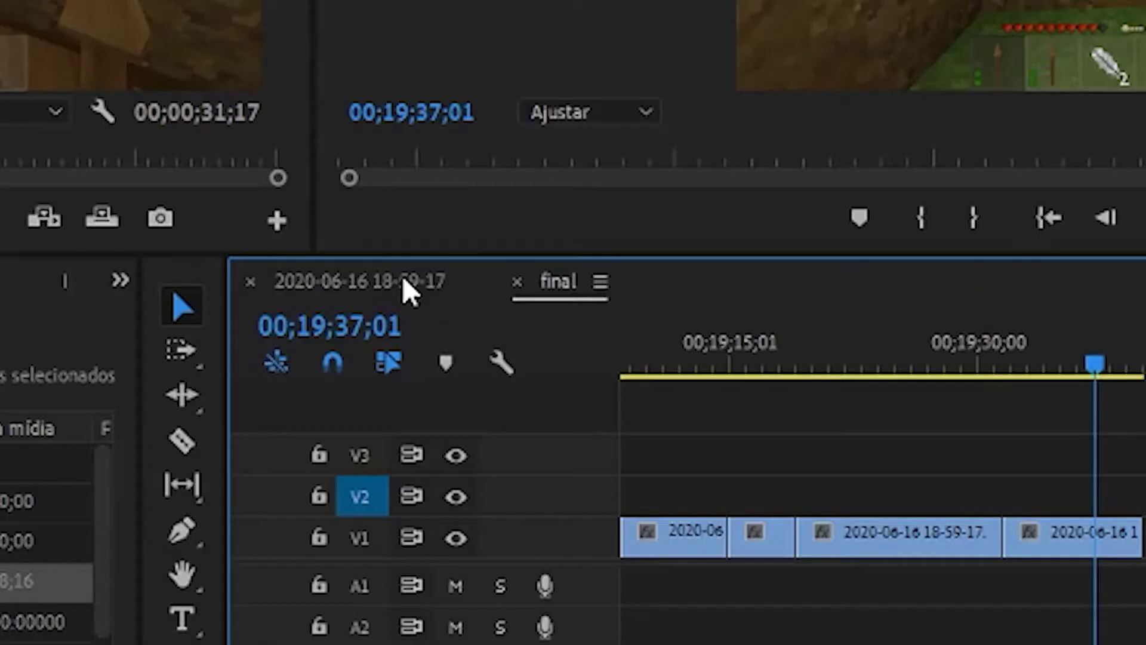
Step: Reopen the main sequence in the timeline from the Project panel
left_click(465, 381)
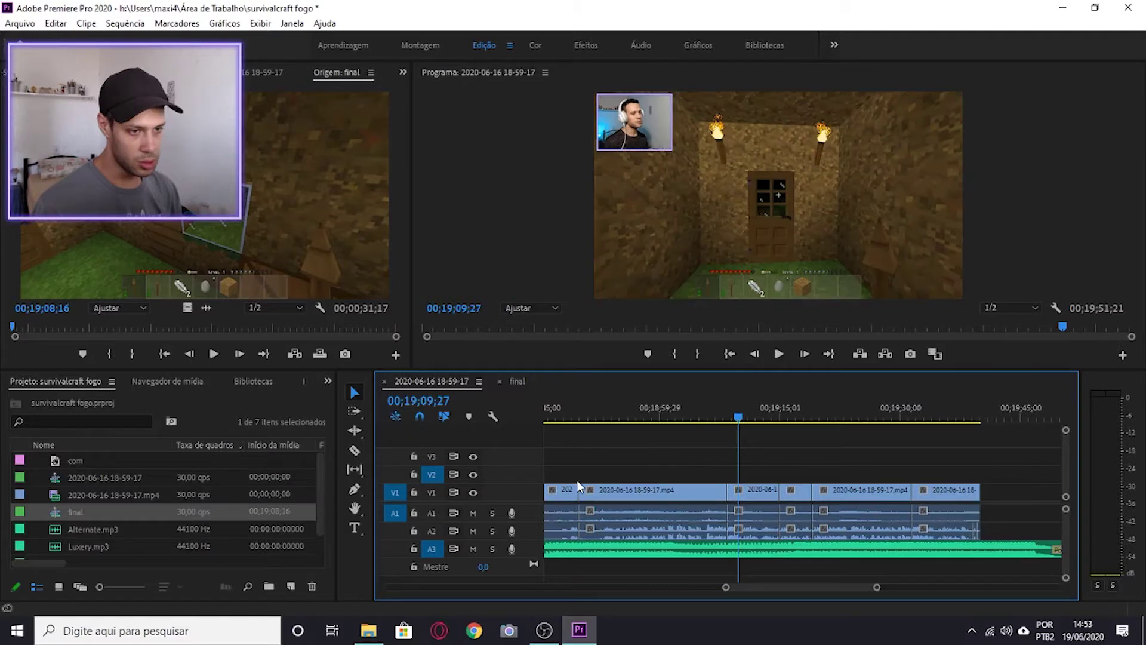
left_click(517, 381)
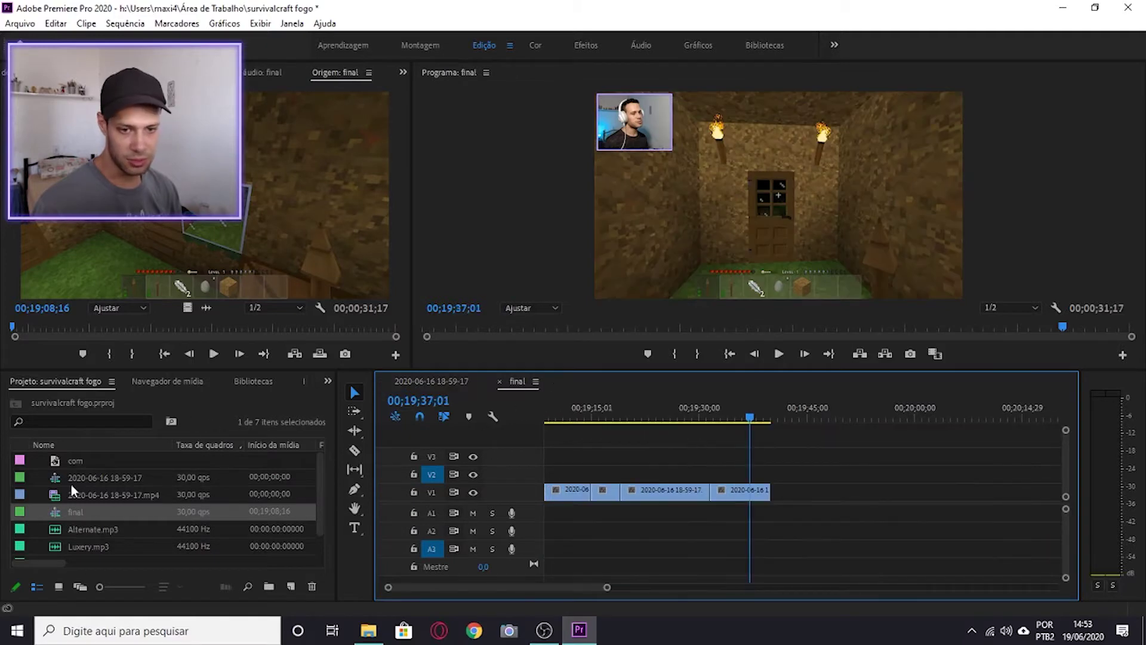
left_click(52, 477)
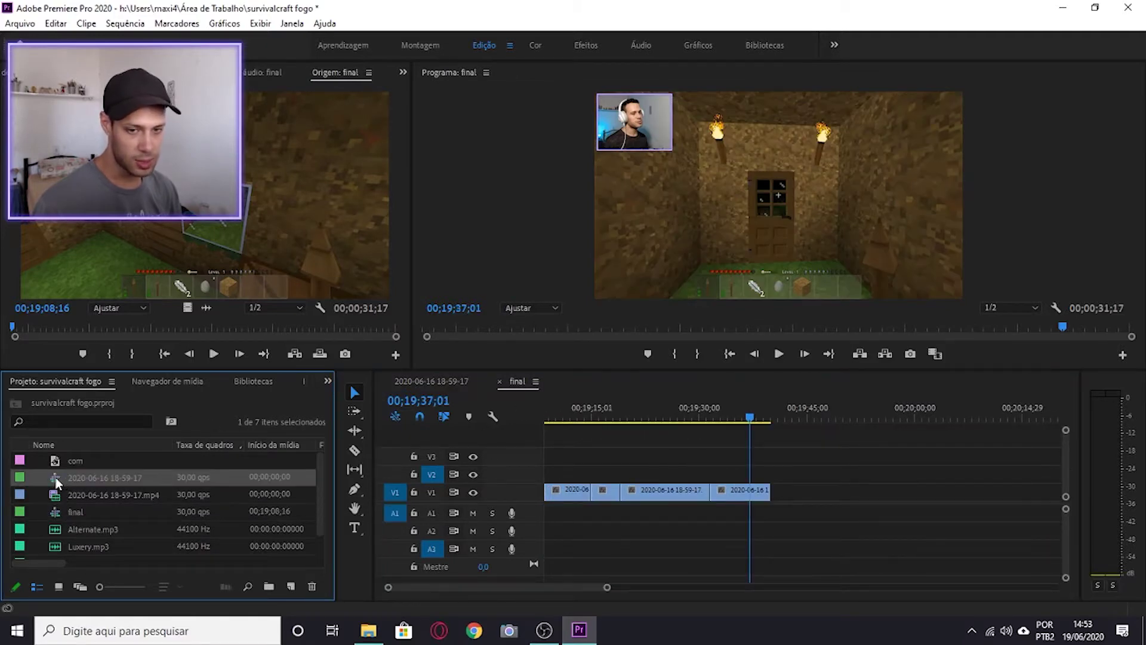
double_click(57, 477)
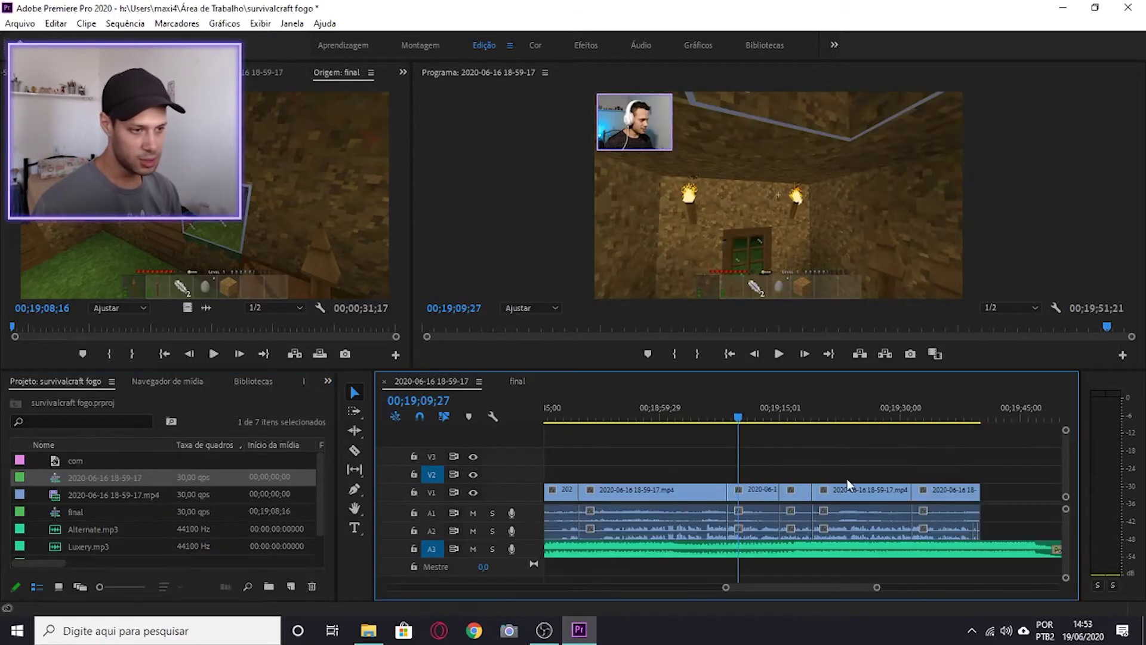
Step: Marquee-select the four later clips on V1, A1 and A2 and delete their video
scroll(876, 448, "down", 3)
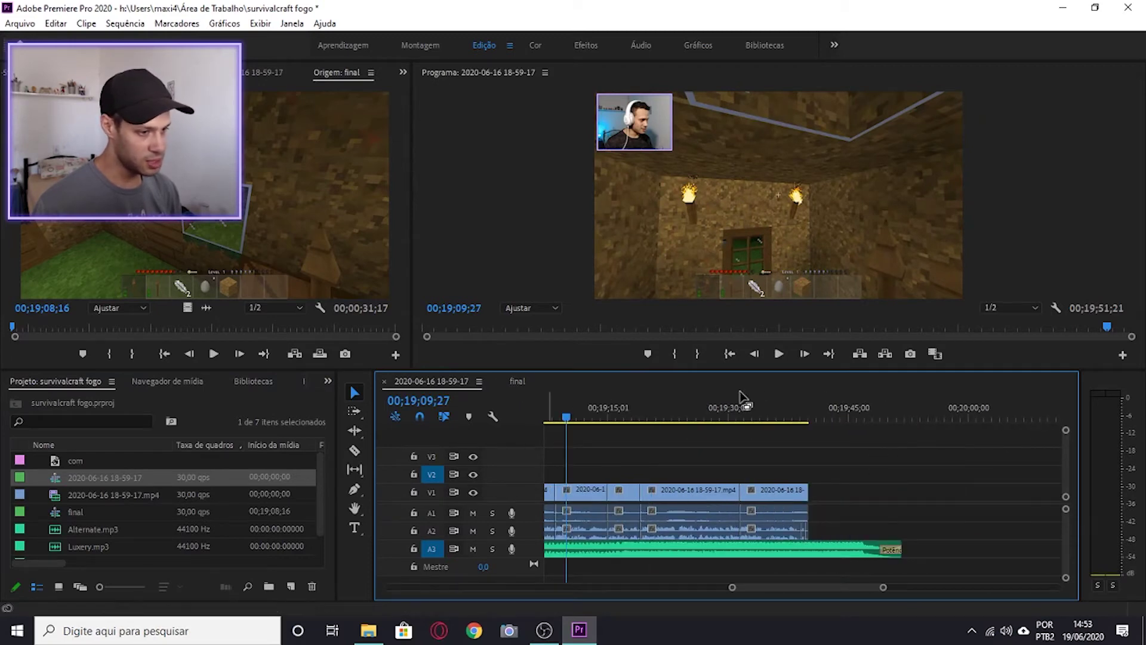
scroll(949, 452, "up", 1)
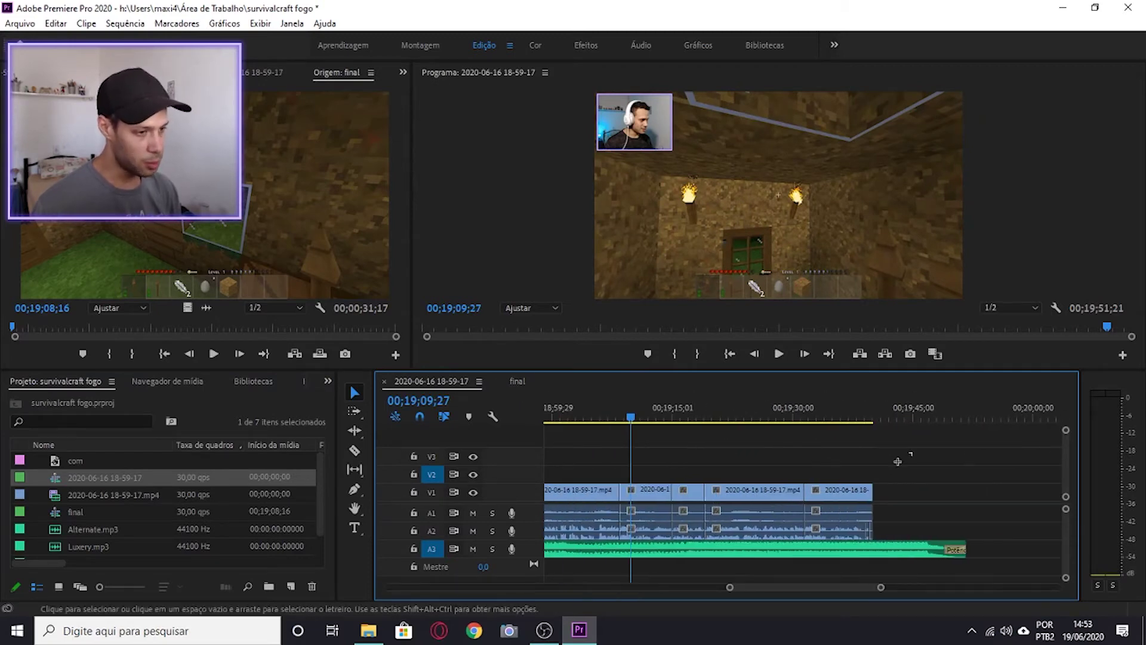
left_click_drag(897, 461, 655, 493)
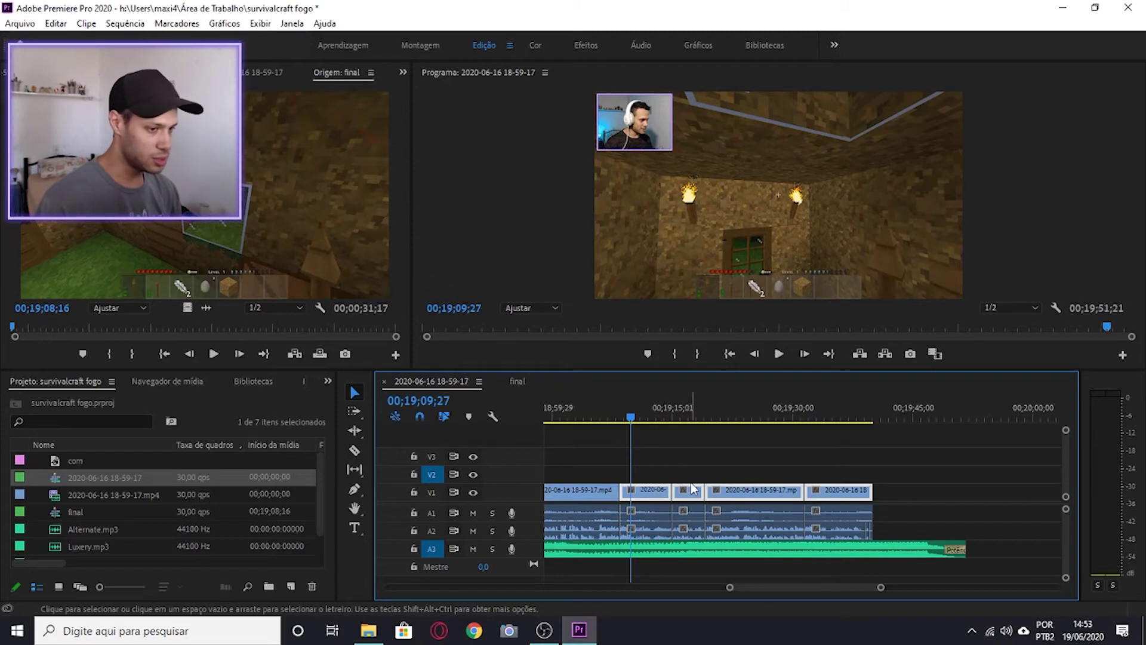
key("Delete")
Step: Drag the 'final' sequence from the Project panel onto V2 and A2 at about 00;19;45
left_click(163, 500)
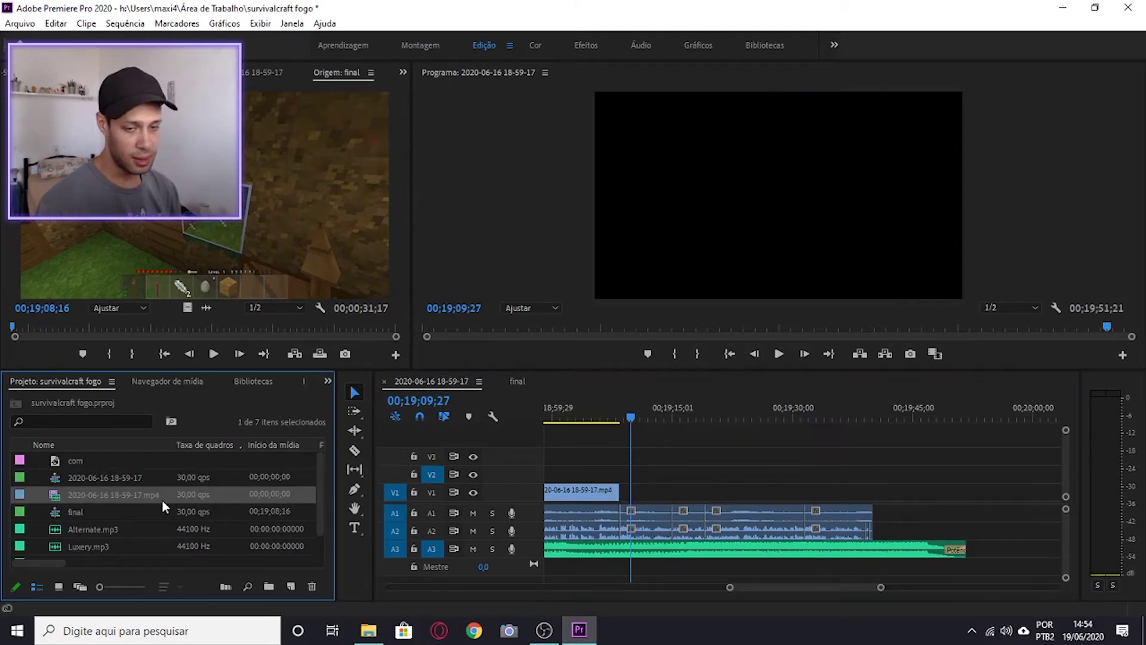
left_click(104, 516)
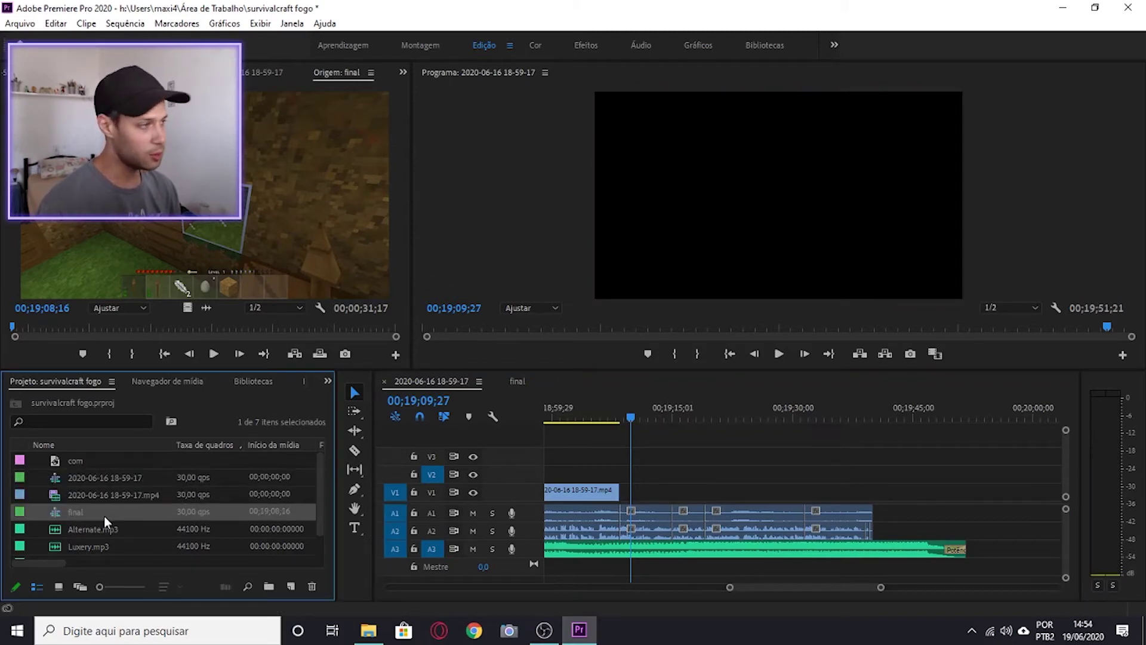
left_click(104, 545)
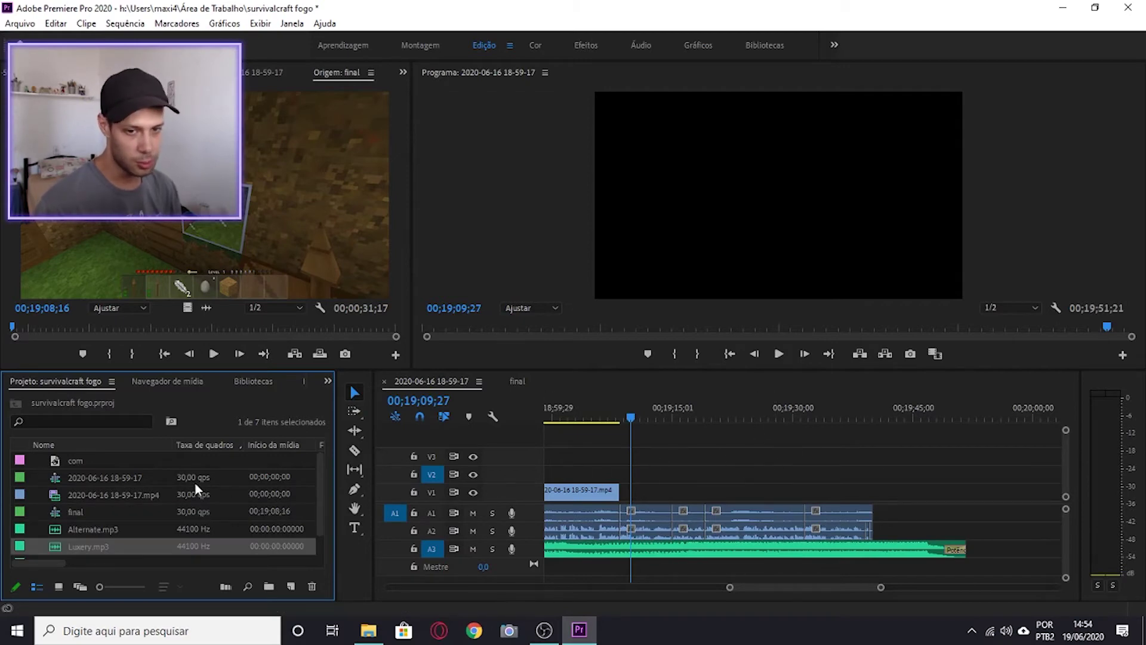
left_click(125, 498)
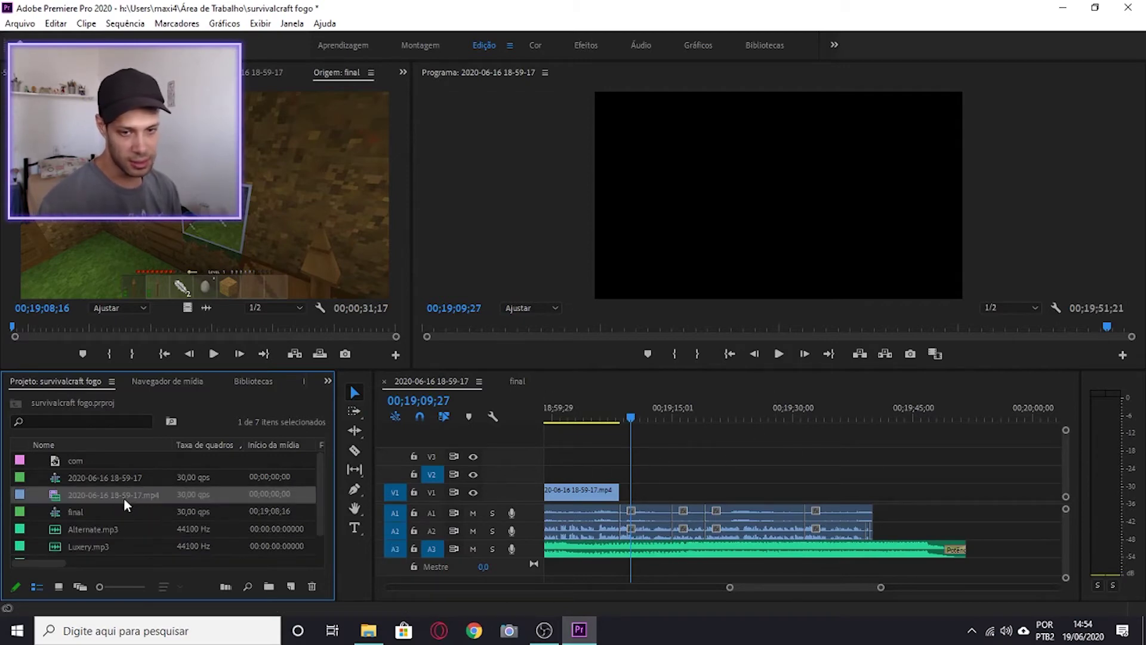
left_click(90, 514)
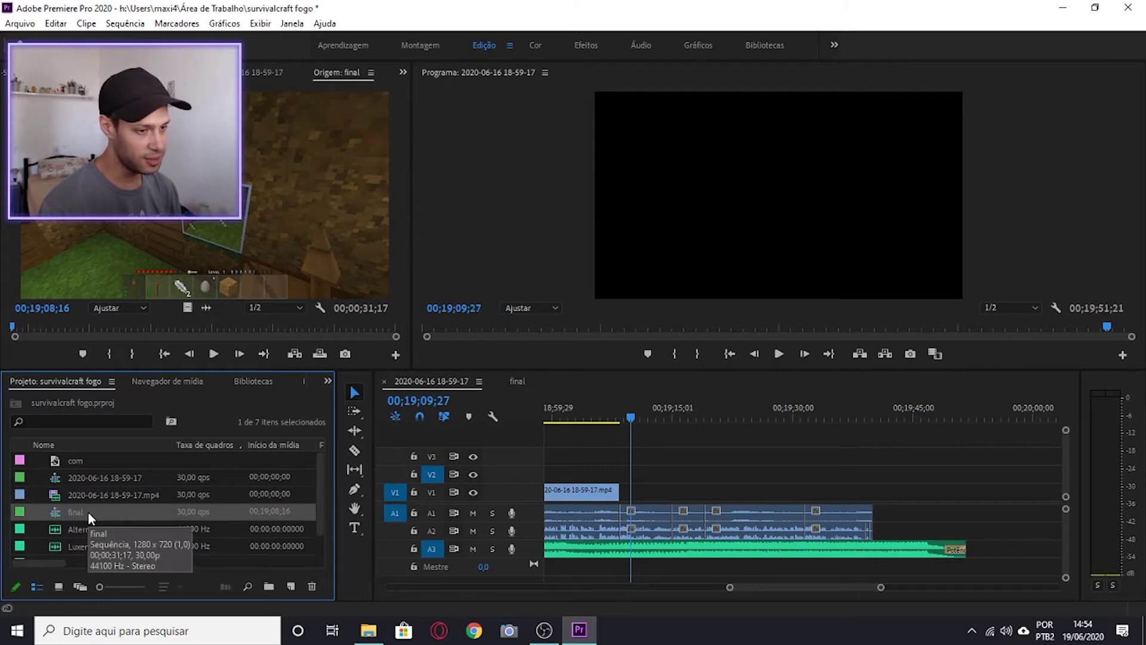
left_click_drag(87, 511, 903, 477)
scroll(769, 470, "down", 3)
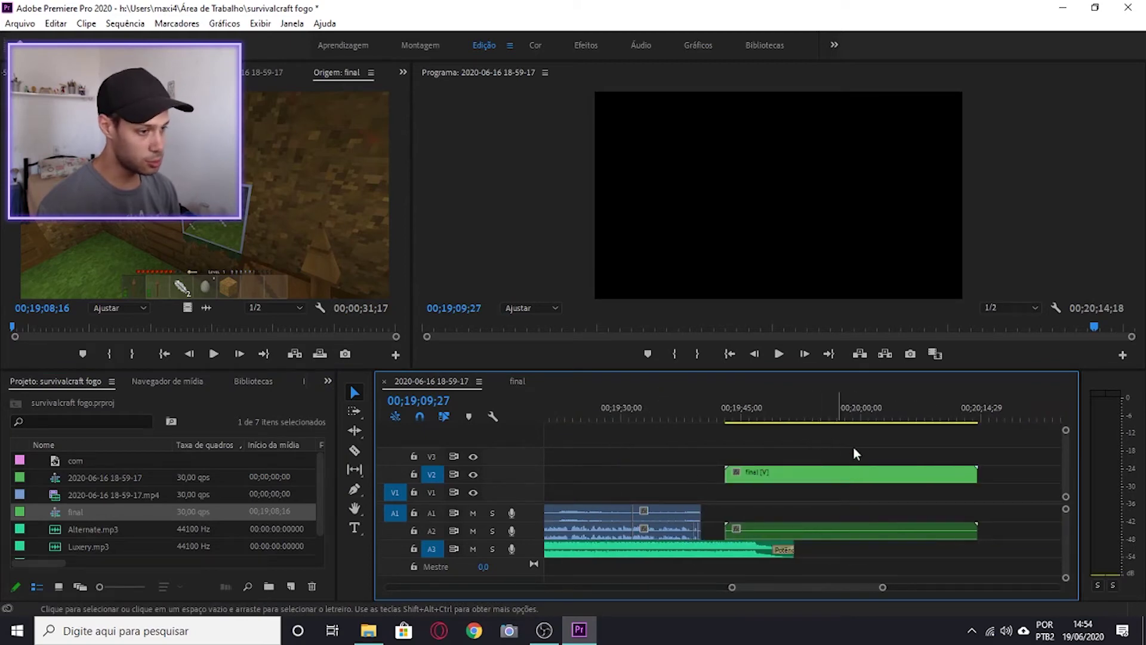
Step: Unlink the final clip's video from its audio and delete the audio on A2
left_click(839, 531)
right_click(824, 534)
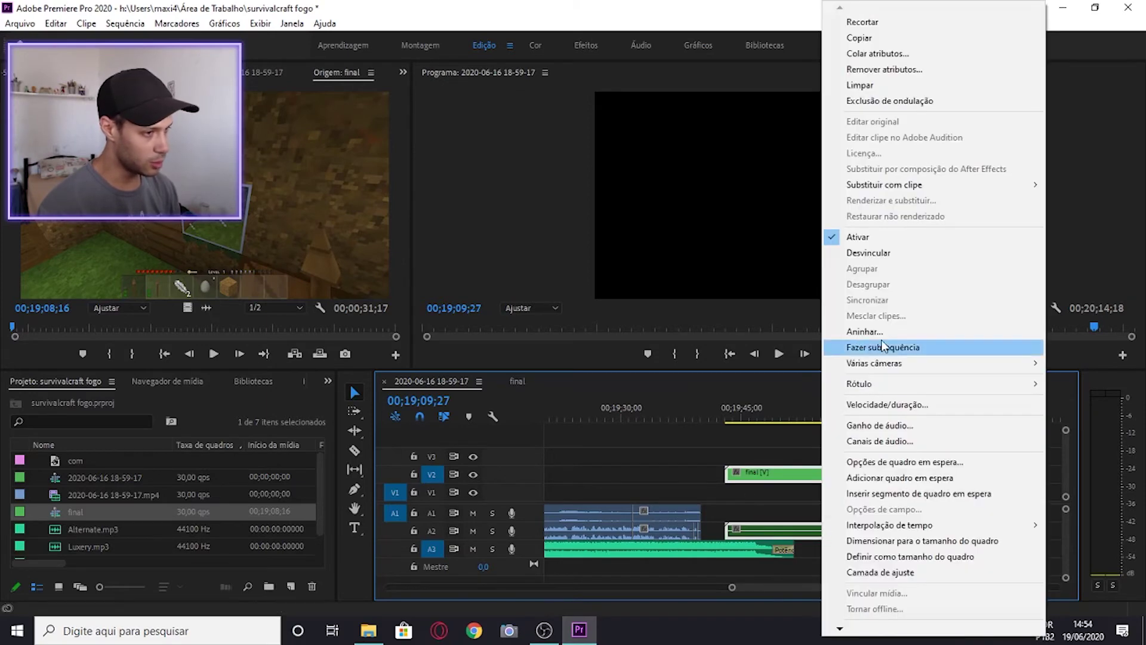
left_click(880, 254)
left_click(883, 532)
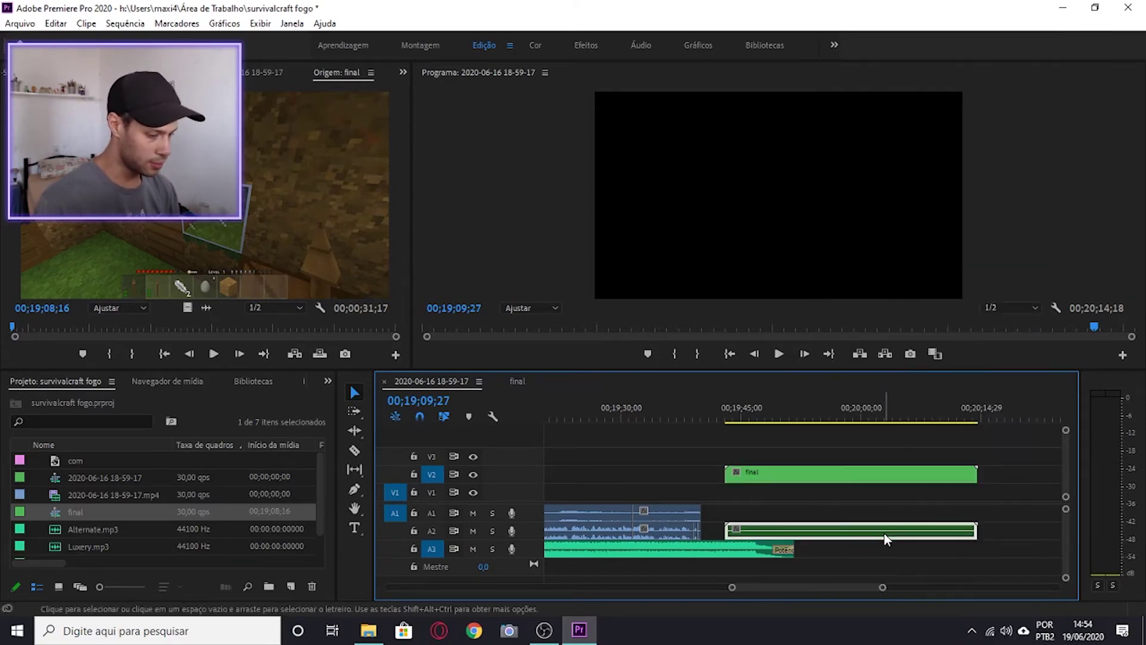
key("Delete")
Step: Preview the result at 00;19;54;25 and 00;19;49;22
left_click(821, 414)
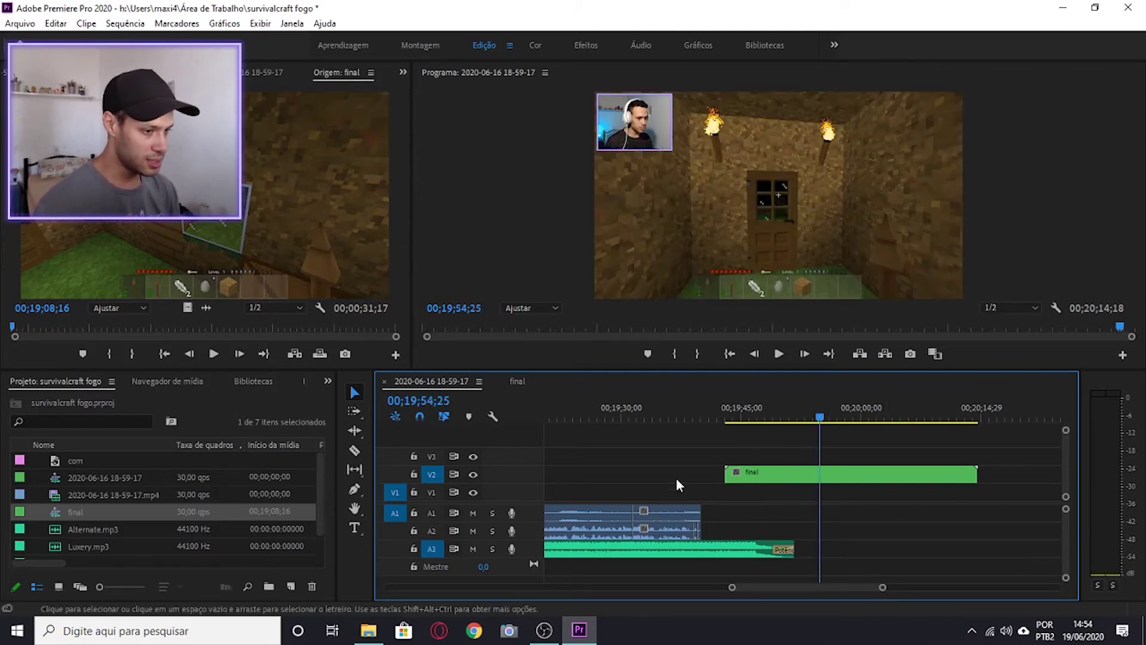
scroll(794, 445, "up", 2)
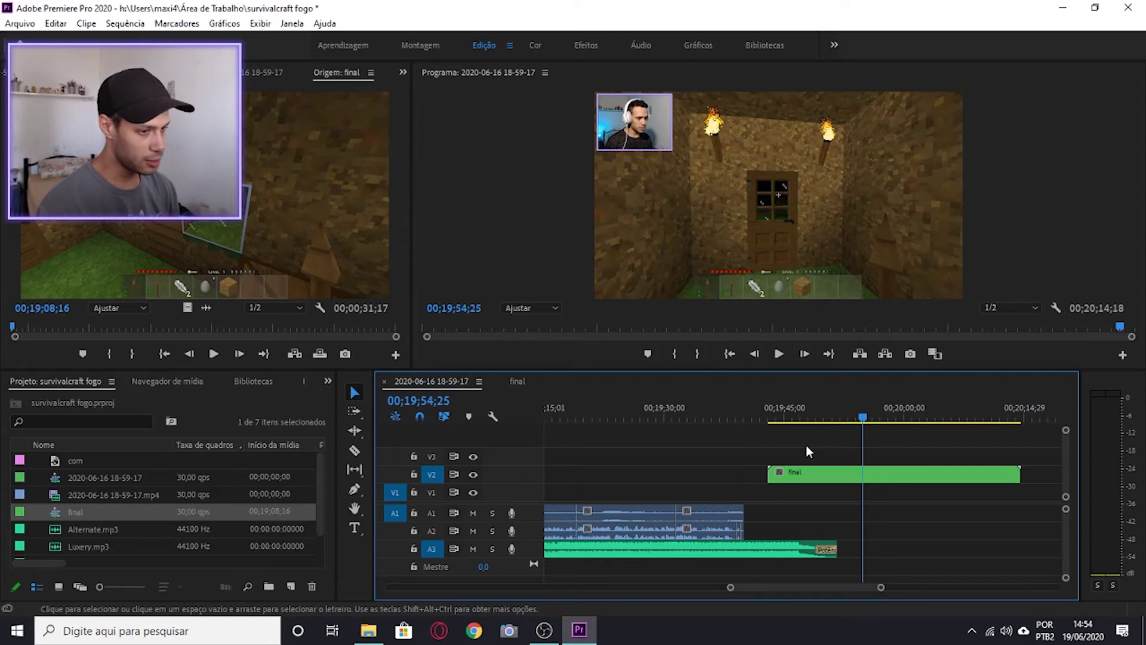
left_click(823, 416)
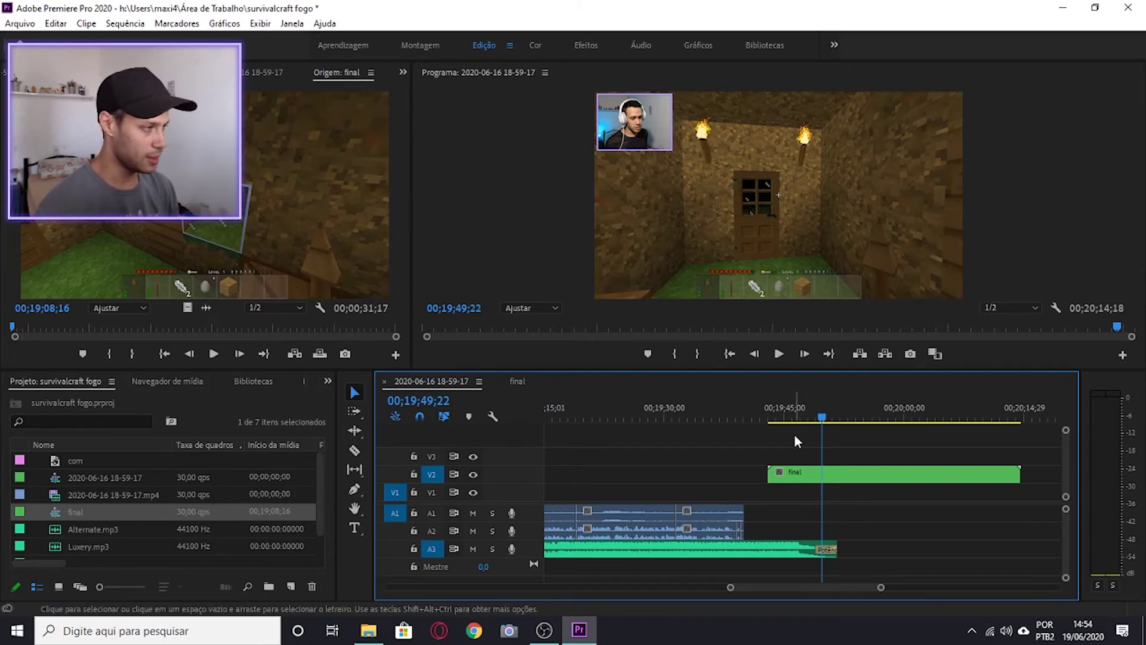
Step: Select the final clip on V2 and scrub between 00;19;43;12 and 00;19;49;25
left_click(797, 412)
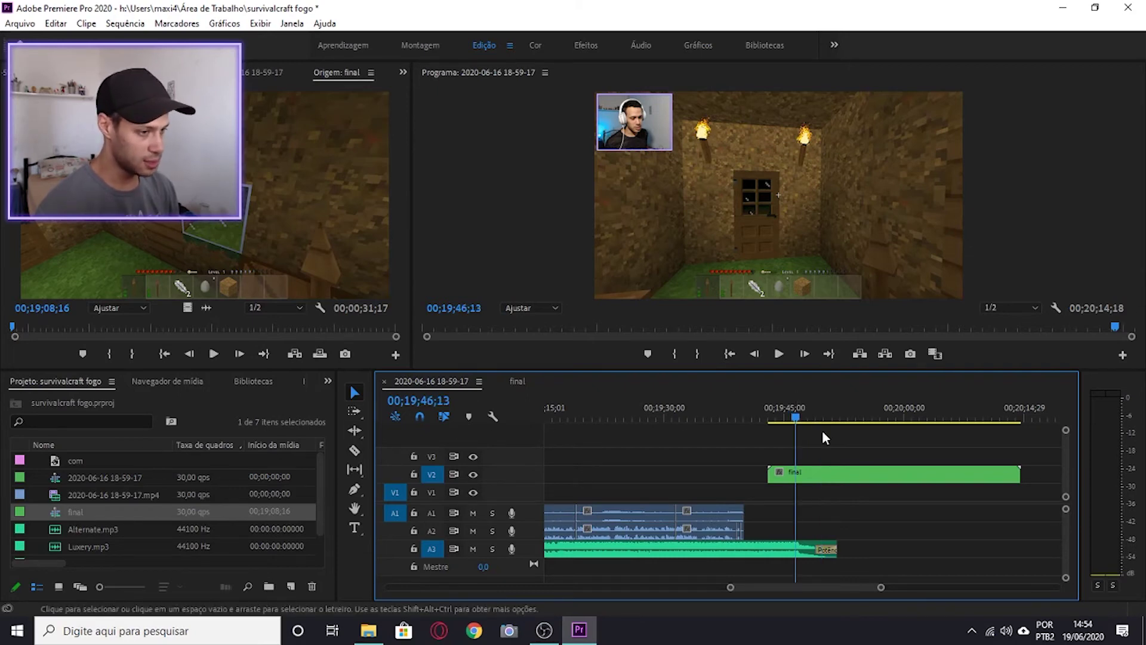
left_click(828, 477)
scroll(788, 418, "down", 1)
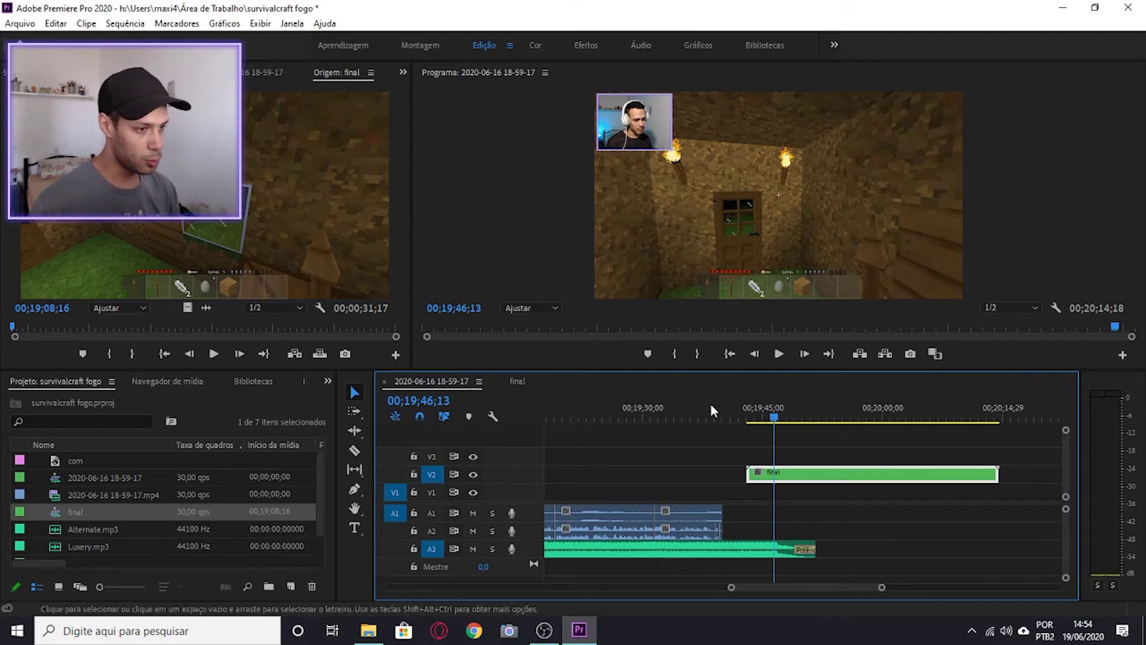
left_click(750, 413)
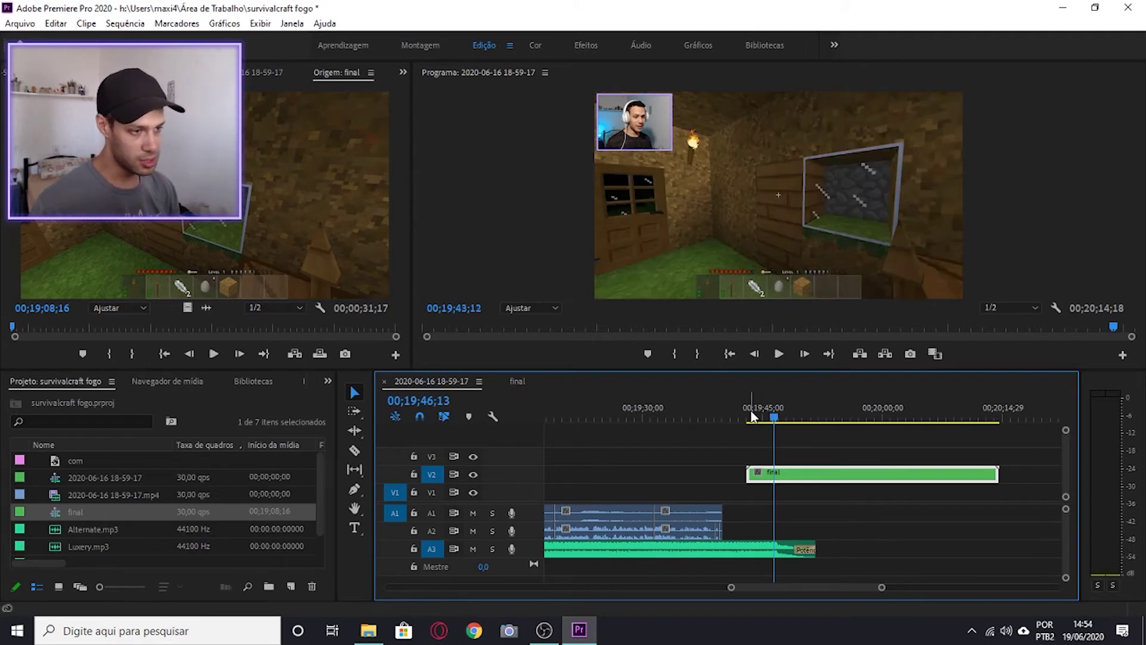
left_click(803, 419)
scroll(865, 441, "up", 3)
scroll(875, 443, "up", 1)
scroll(887, 446, "up", 2)
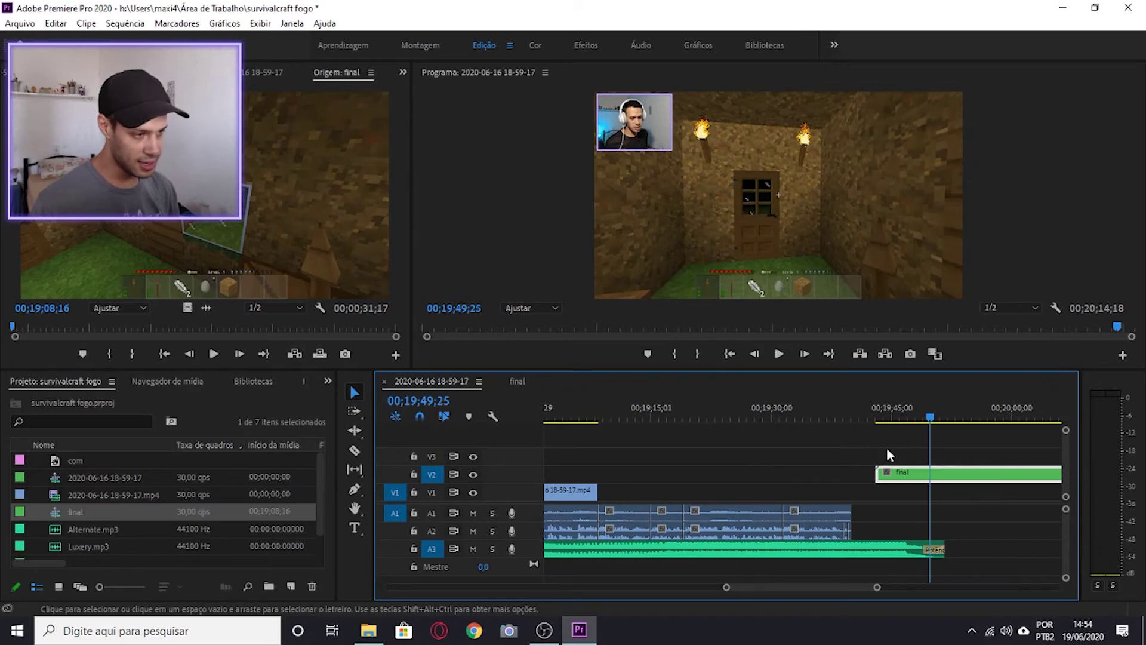
scroll(884, 450, "down", 2)
Step: Move the final clip onto V1 right after the recording clip and check at 00;19;12;01
left_click_drag(873, 475, 713, 492)
left_click(697, 417)
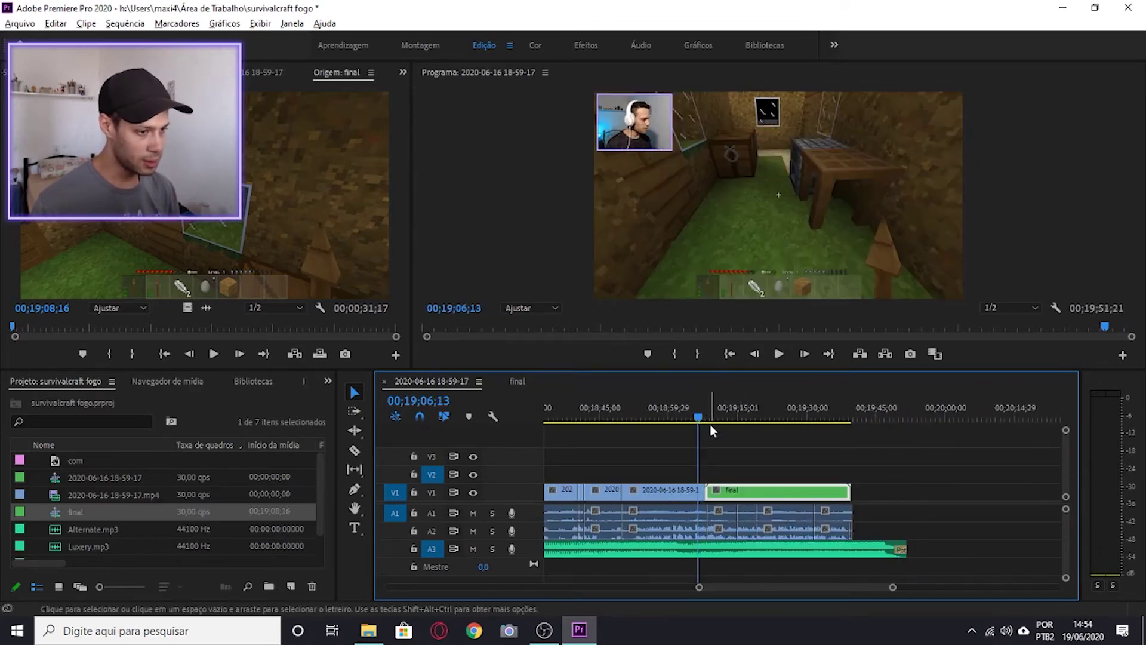
scroll(710, 425, "up", 3)
left_click(748, 403)
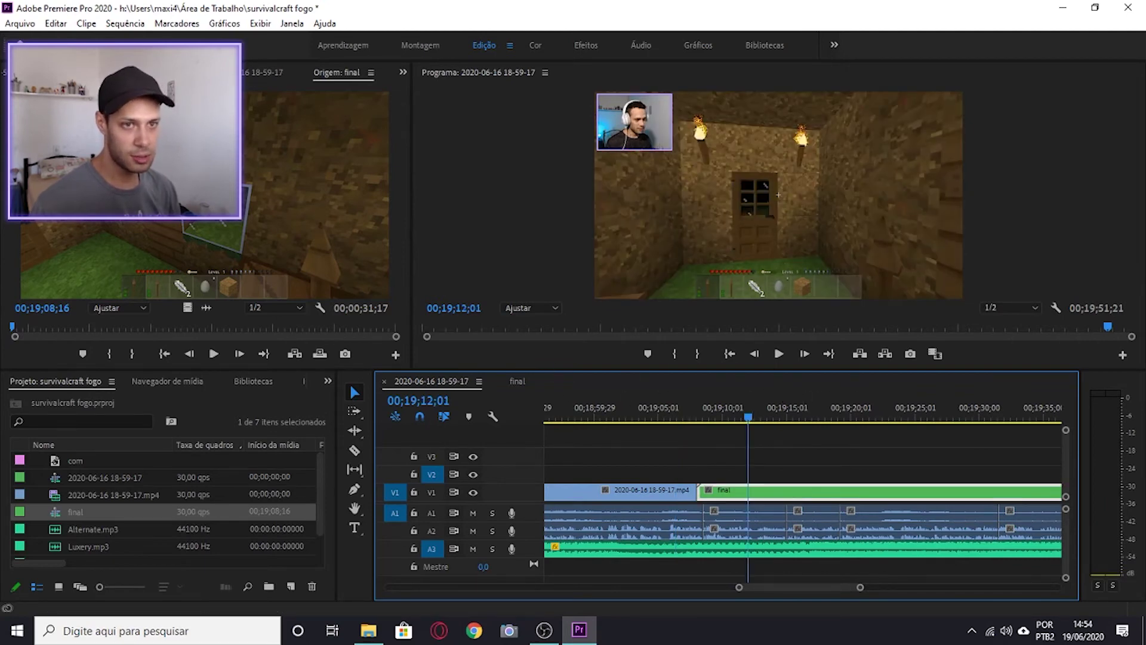
Step: In Effect Controls, scrub the final clip's Escala under Movimento from 100 to 117
left_click(263, 72)
left_click(181, 73)
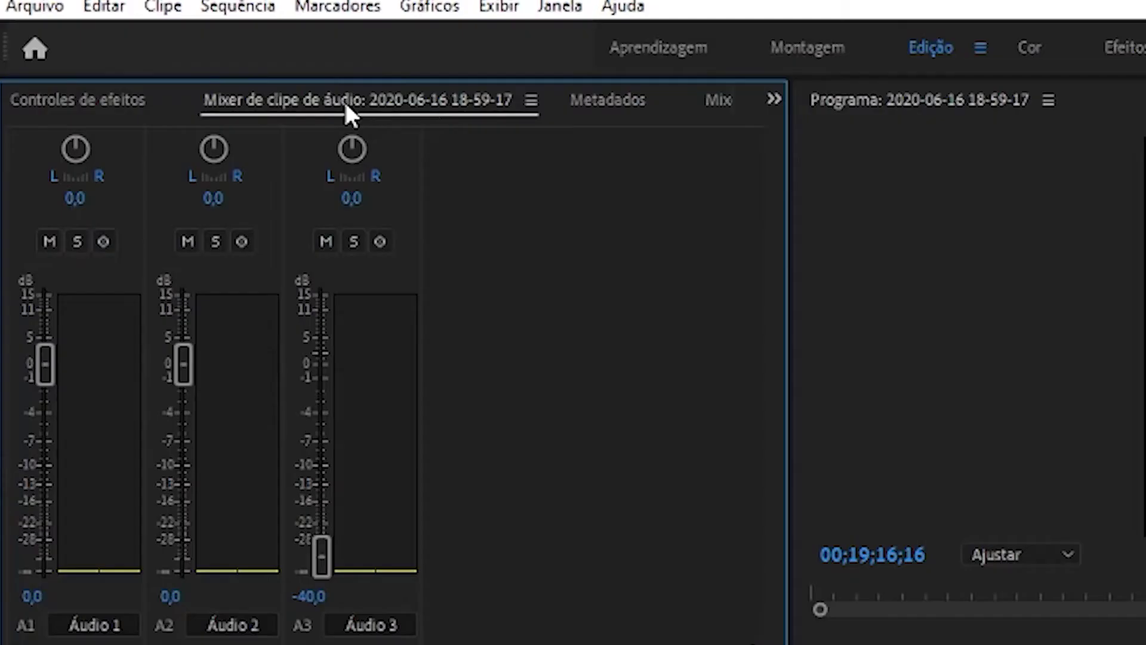
left_click(123, 103)
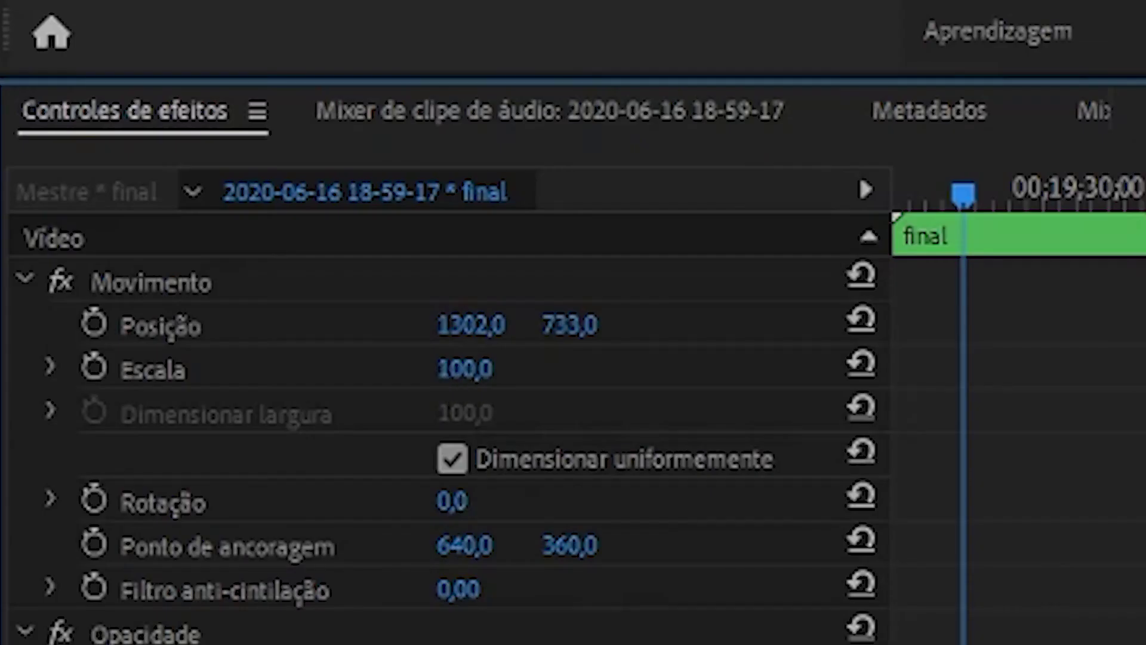
left_click_drag(466, 369, 507, 369)
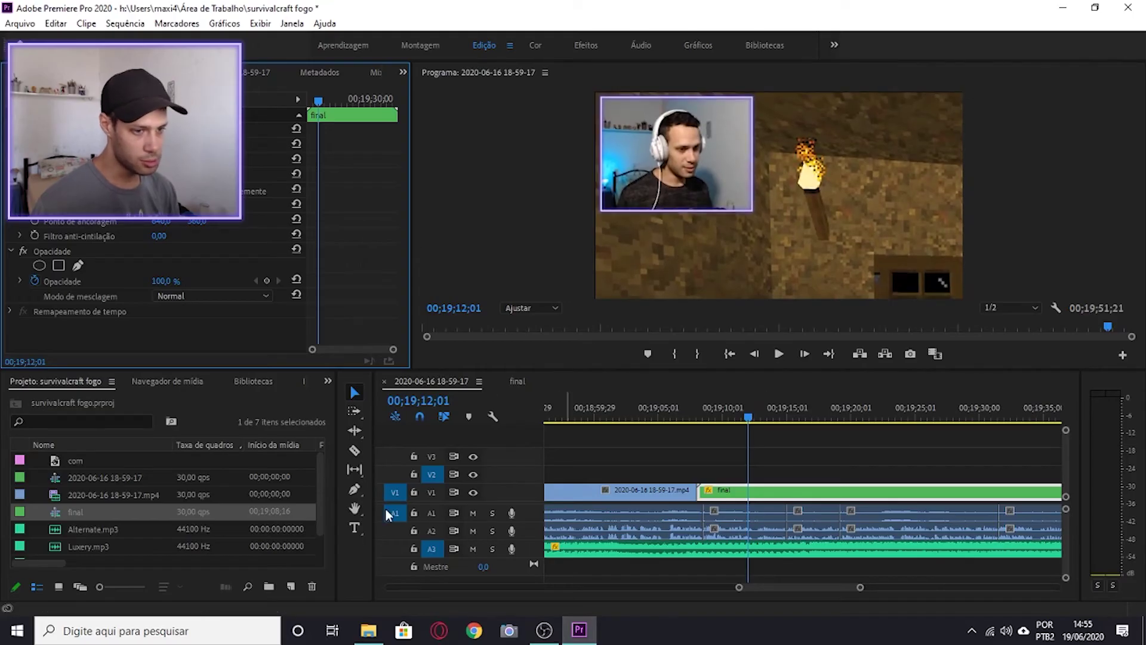
Step: Mute audio tracks A1, A2 and A3, then play the timeline from 00;19;07;22
left_click(474, 513)
left_click(472, 530)
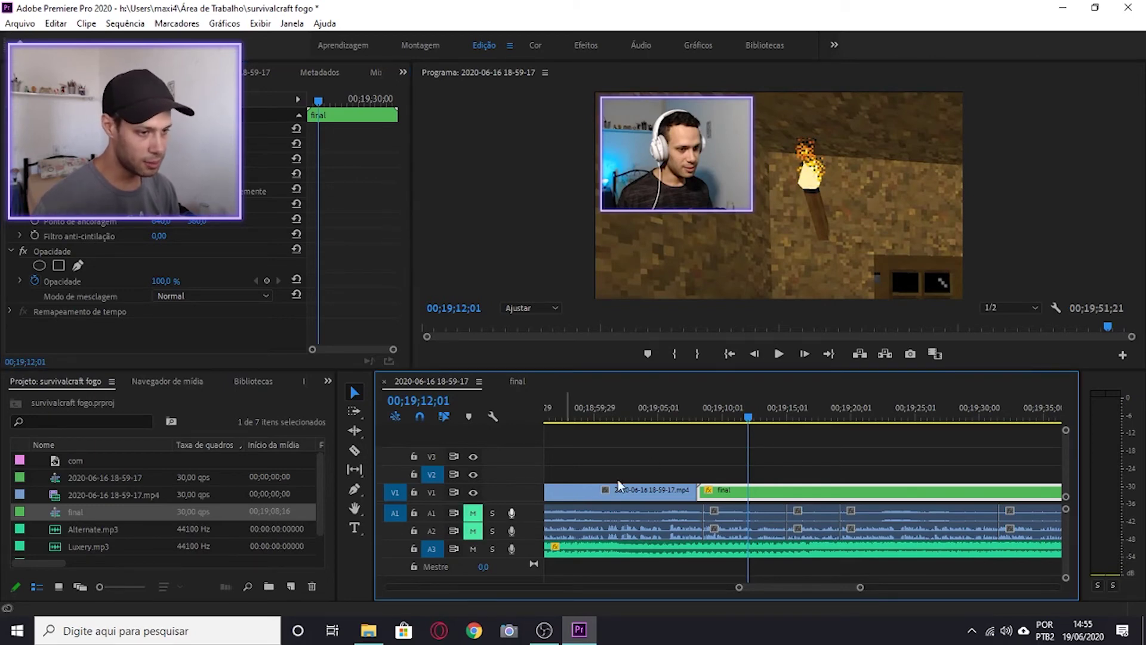
left_click(472, 548)
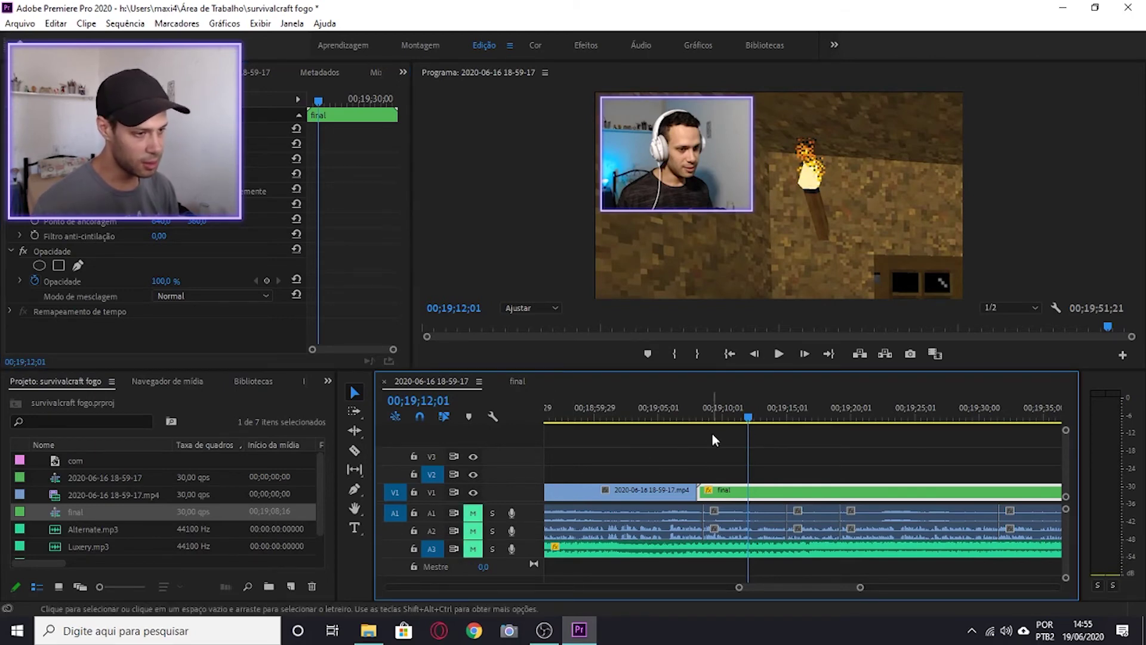
left_click(693, 413)
key("space")
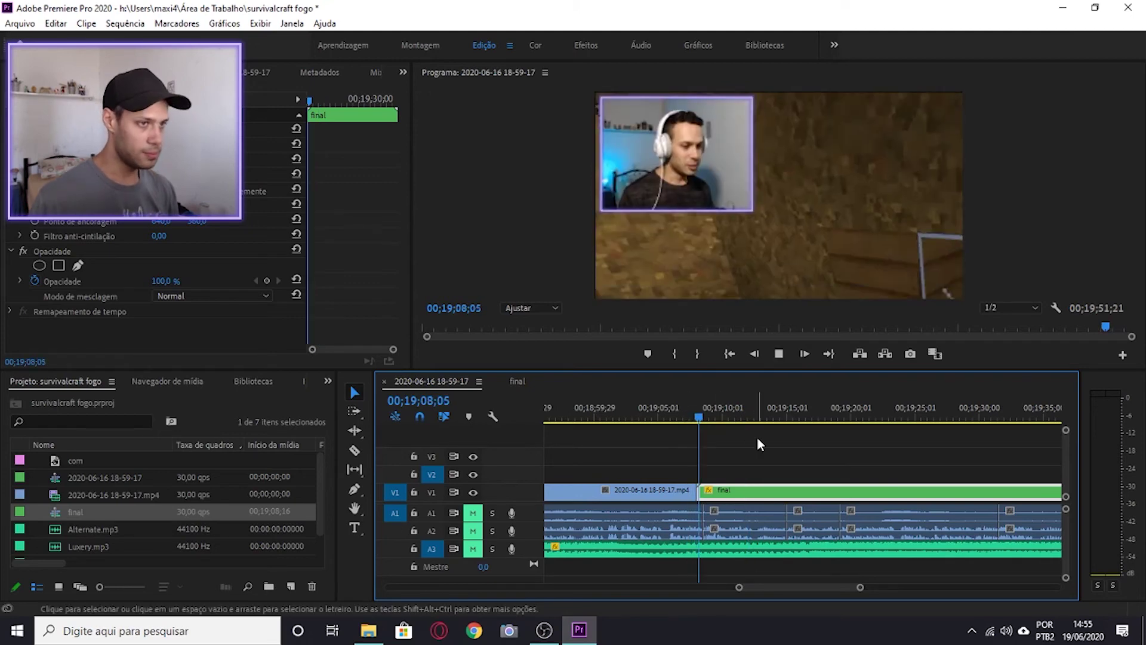
Step: Let the muted preview run through the nested 'final' clip and stop at 00;19;22;14
scroll(758, 438, "down", 2)
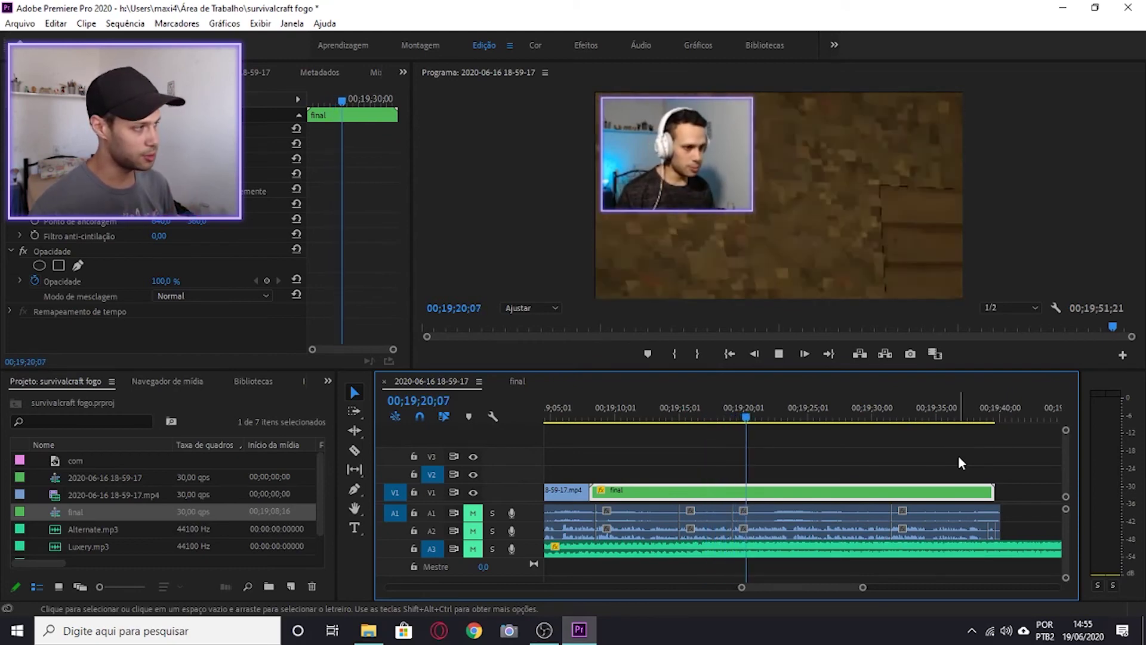
key("space")
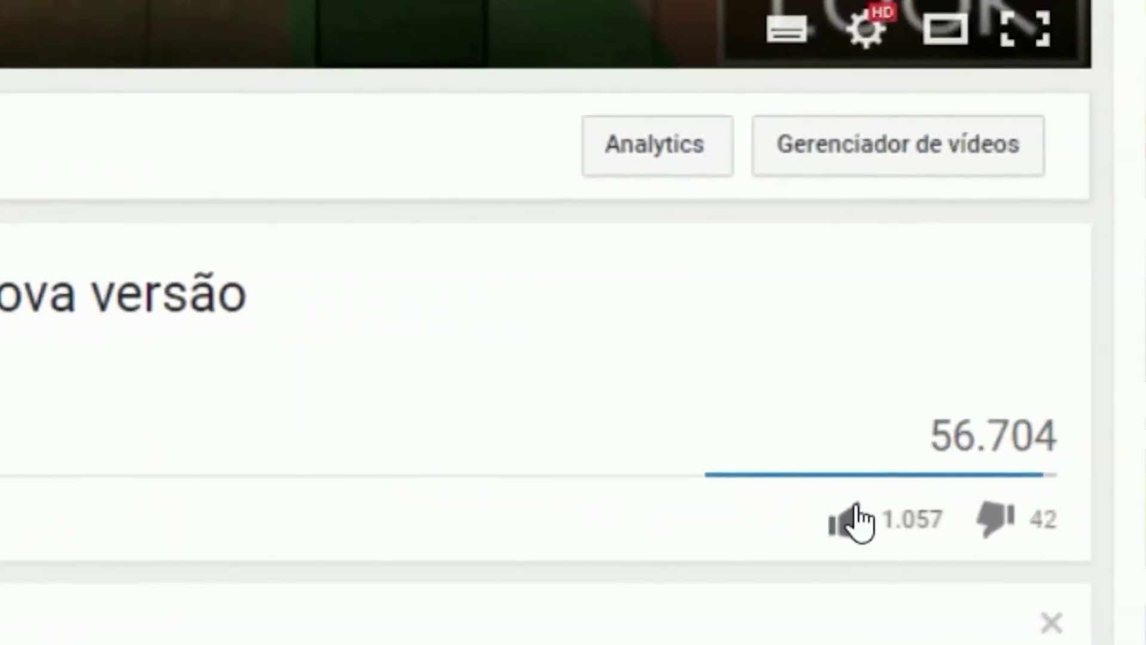
left_click(852, 520)
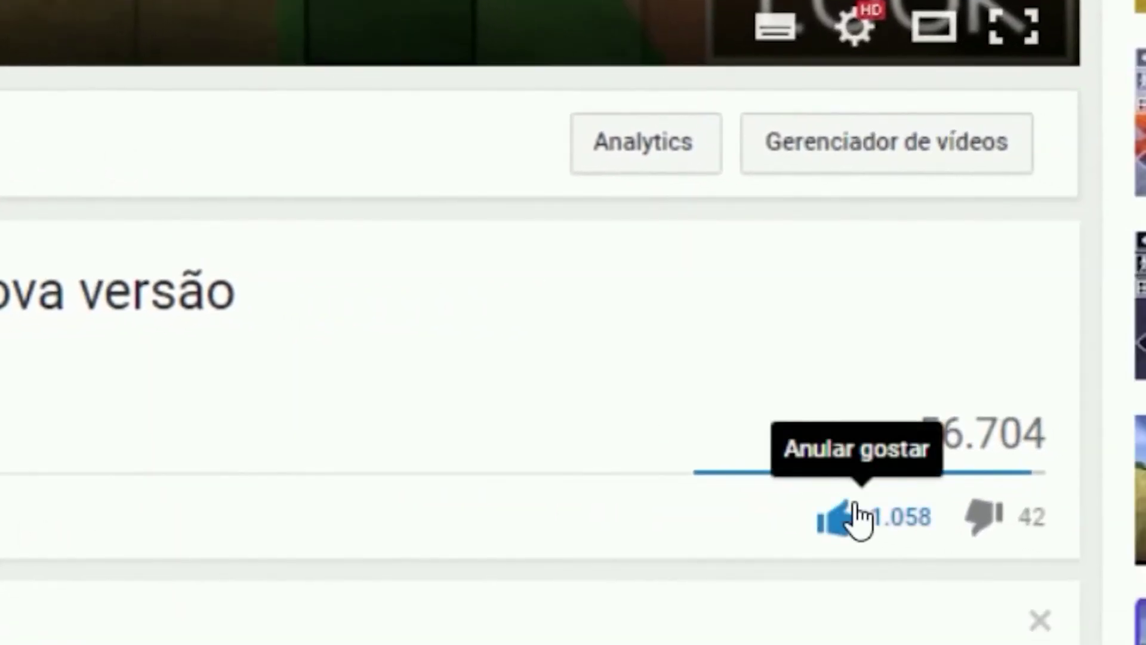